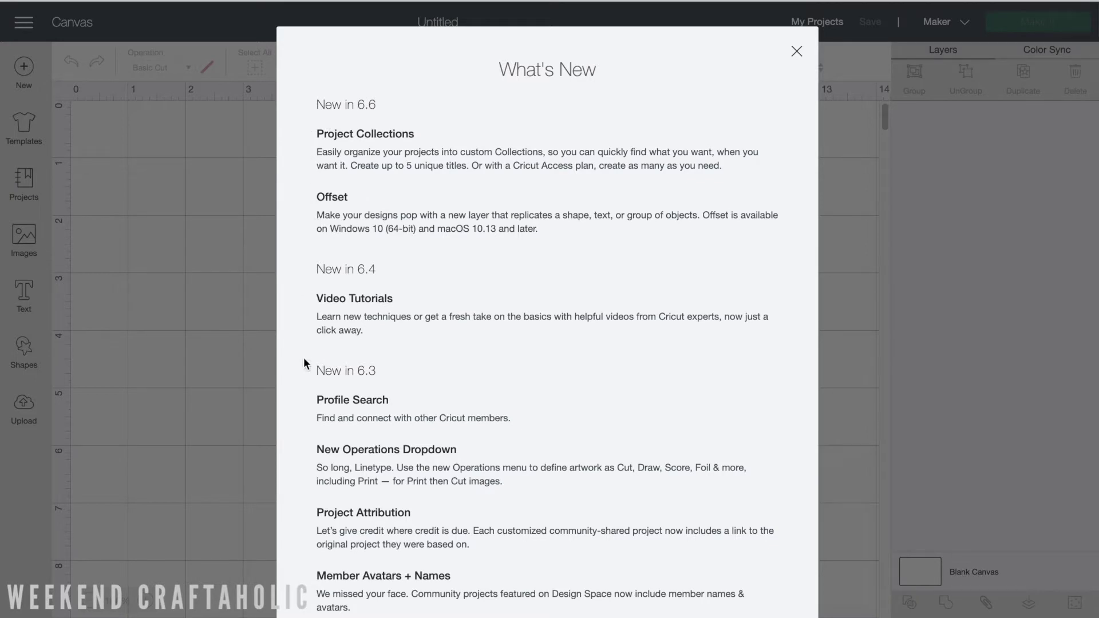
- Read through the What's New notes to the end and dismiss them
{"action": "scroll", "coordinate": [304, 364], "scroll_direction": "down", "scroll_amount": 5}
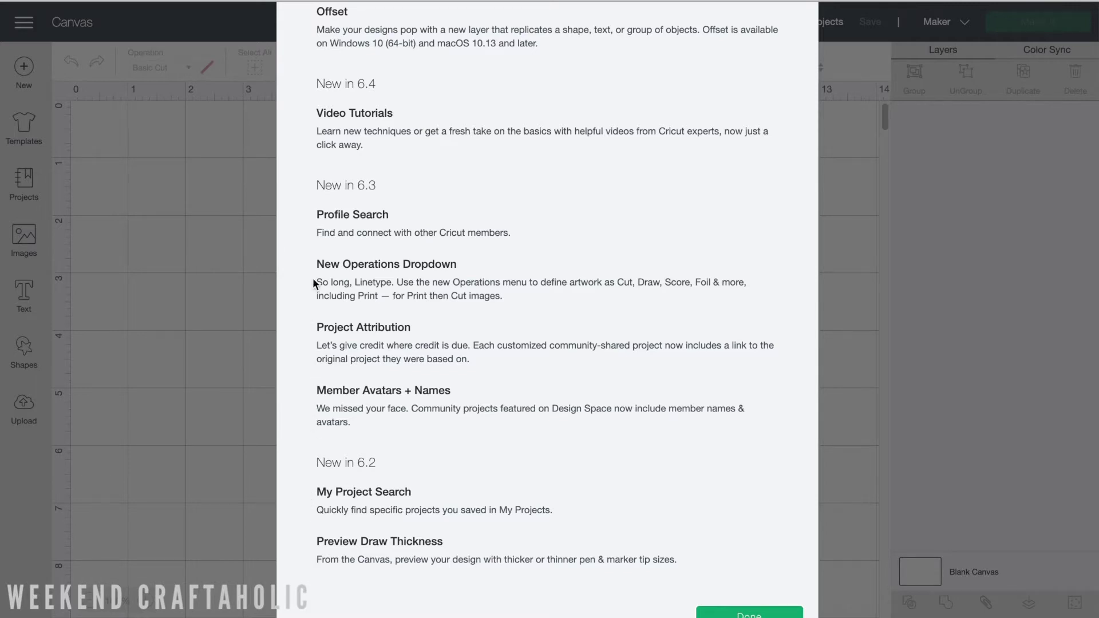
{"action": "left_click", "coordinate": [705, 615]}
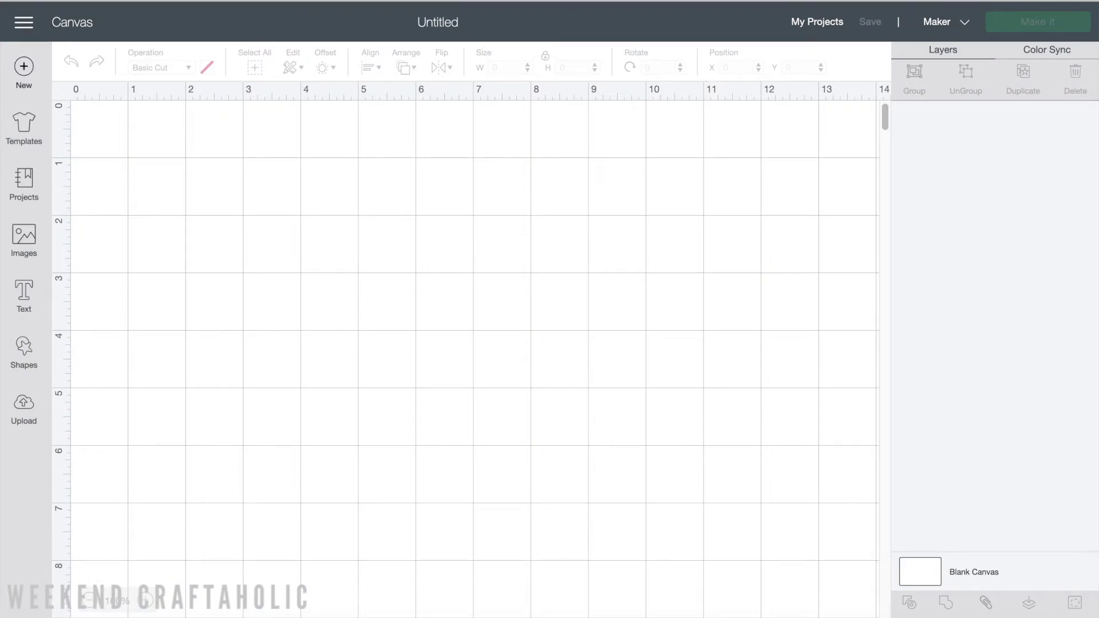
- Add the text "Hello" to the canvas and move it to about X 2.7, Y 5.4
{"action": "left_click", "coordinate": [24, 295]}
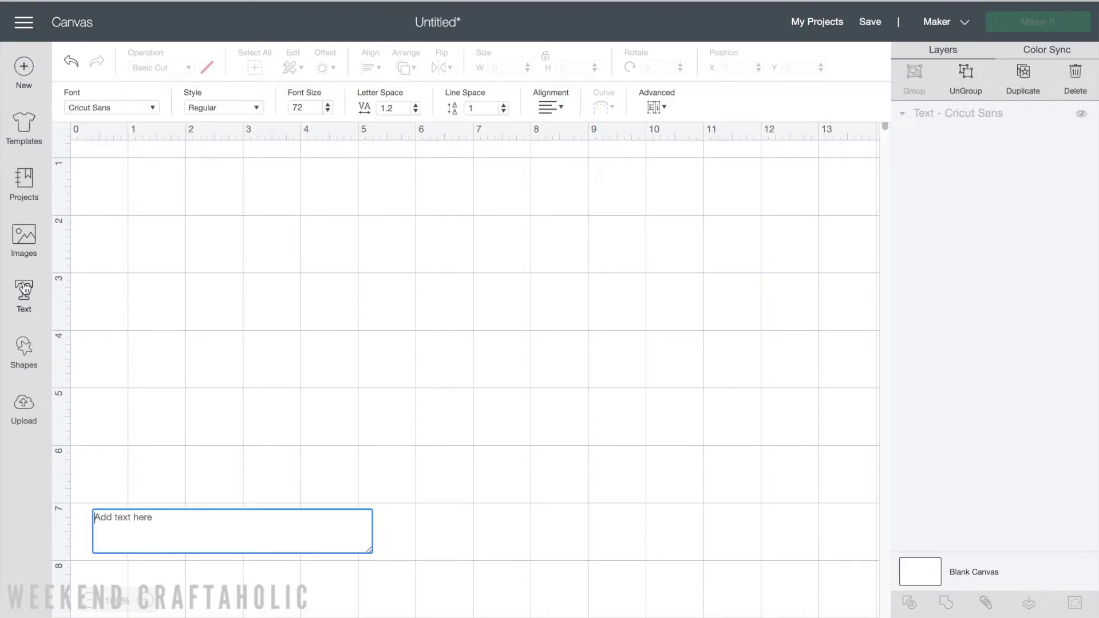
{"action": "type", "text": "Hello"}
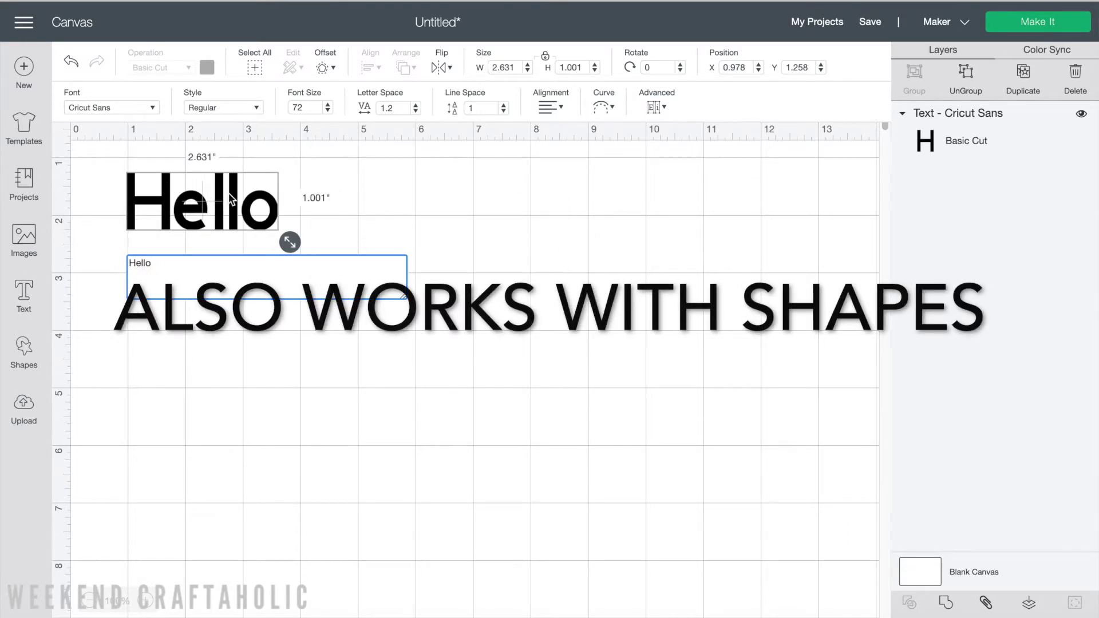
{"action": "left_click", "coordinate": [275, 154]}
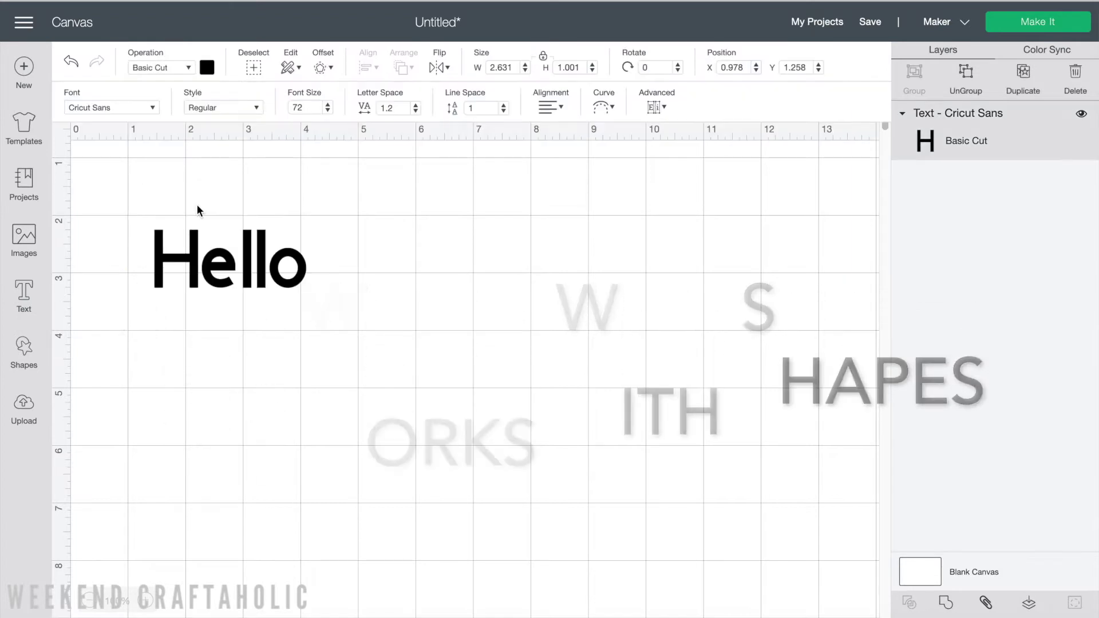
{"action": "left_click_drag", "start_coordinate": [197, 240], "coordinate": [296, 466]}
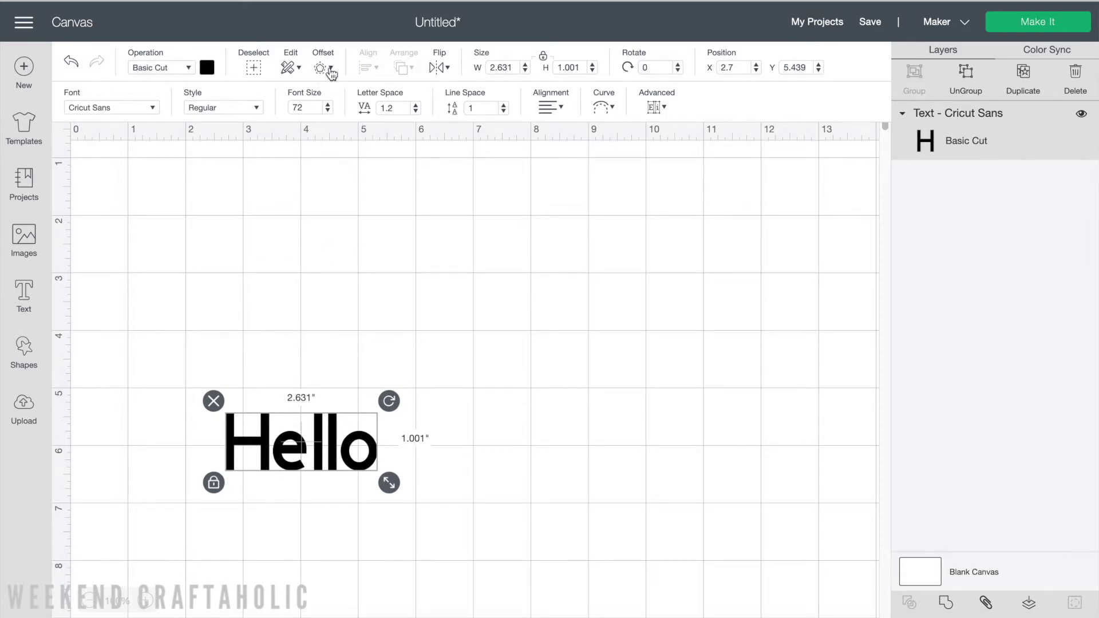
- Offset the Hello text by 0.083 in with rounded corners and welded offsets, after previewing unwelded offsets and square corners
{"action": "left_click", "coordinate": [367, 341]}
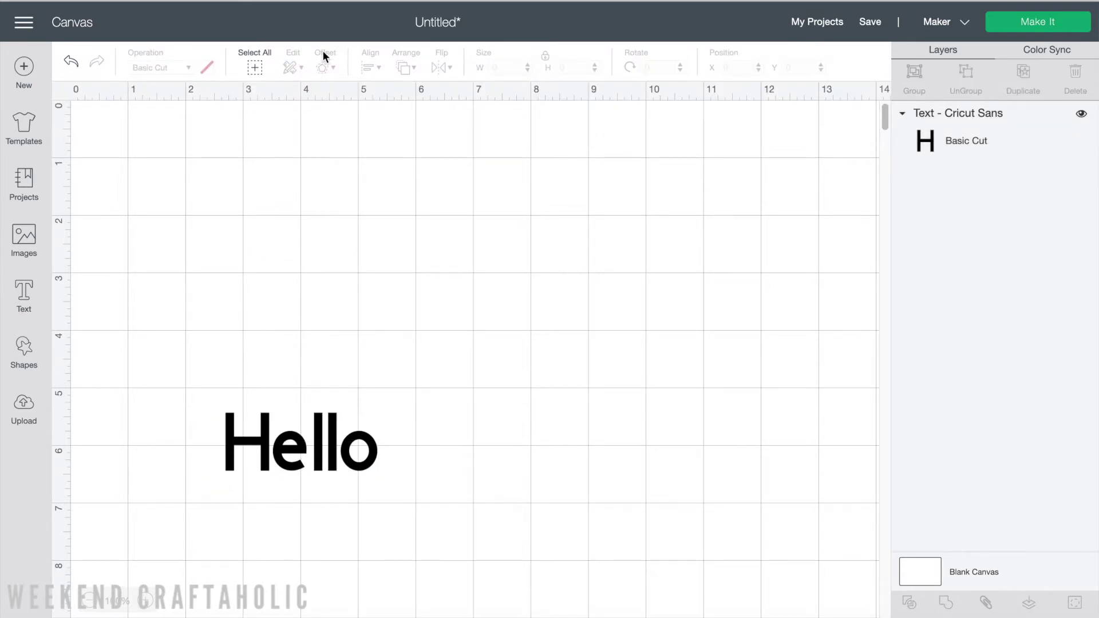
{"action": "left_click", "coordinate": [314, 446]}
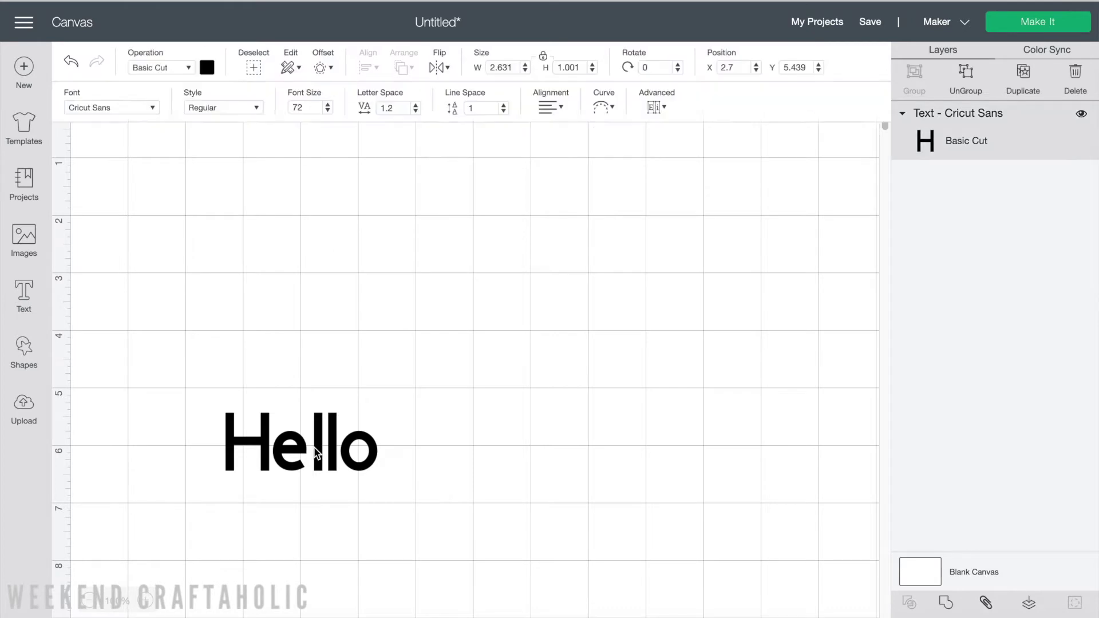
{"action": "left_click", "coordinate": [331, 73]}
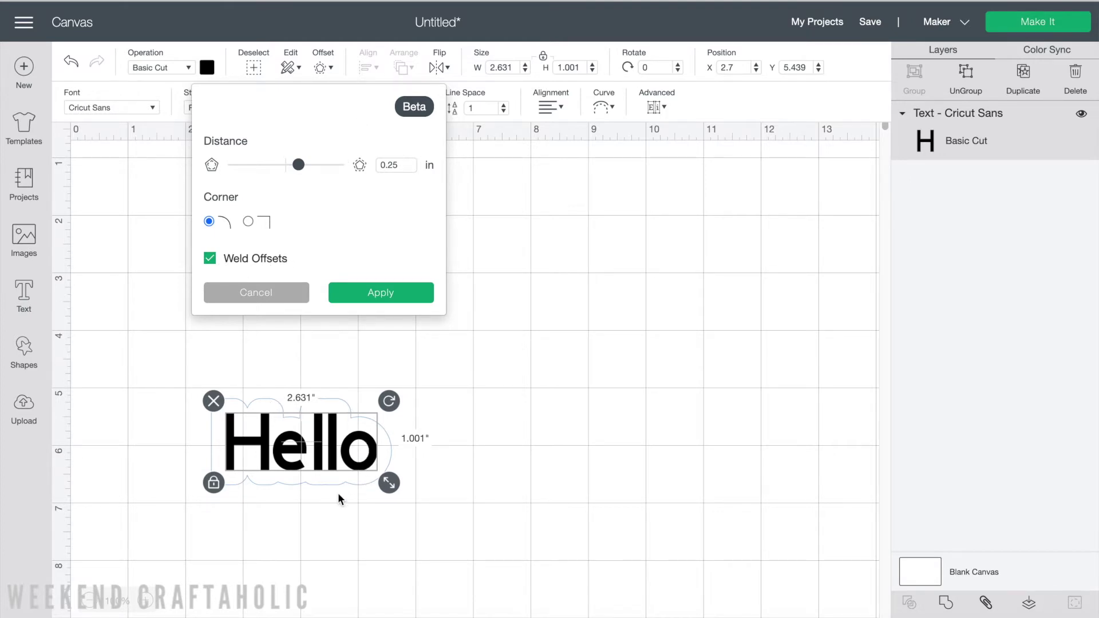
{"action": "left_click", "coordinate": [210, 260]}
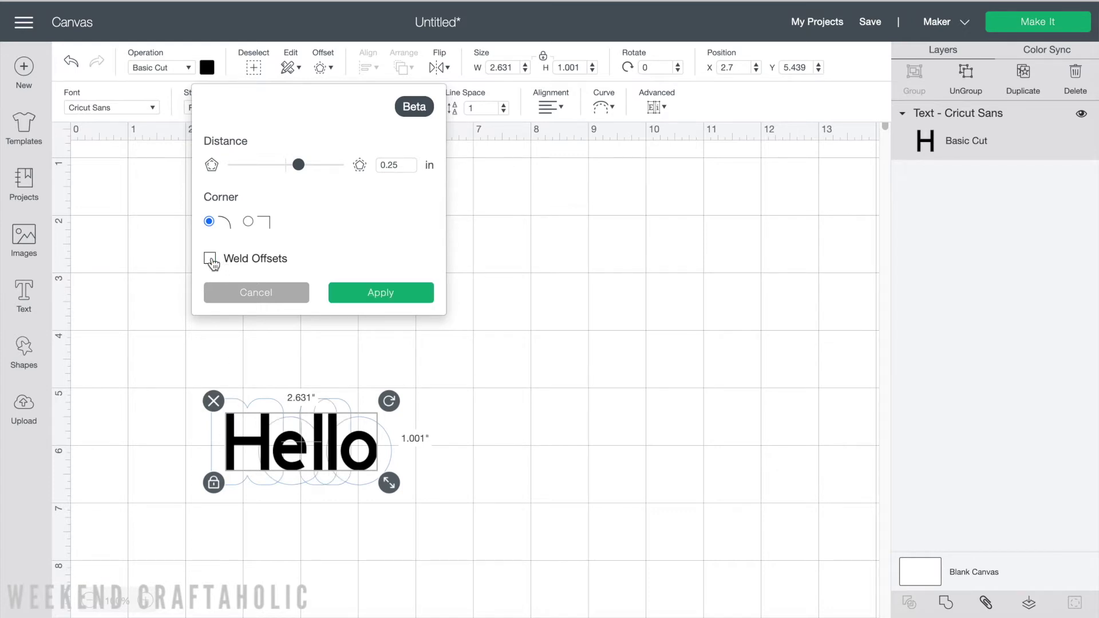
{"action": "left_click", "coordinate": [210, 260]}
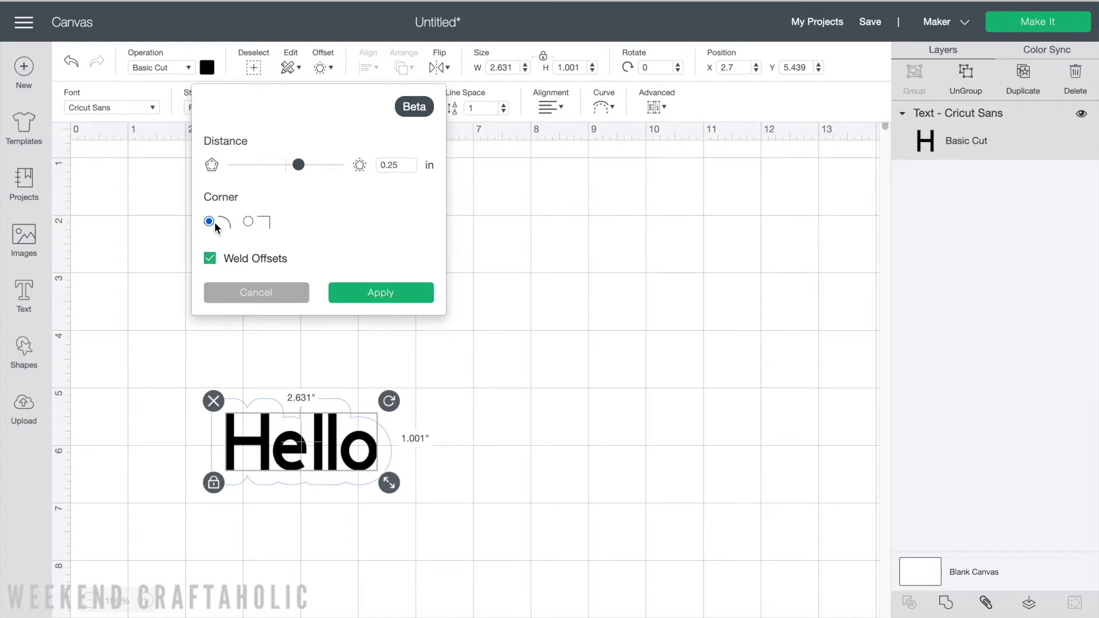
{"action": "left_click", "coordinate": [248, 222]}
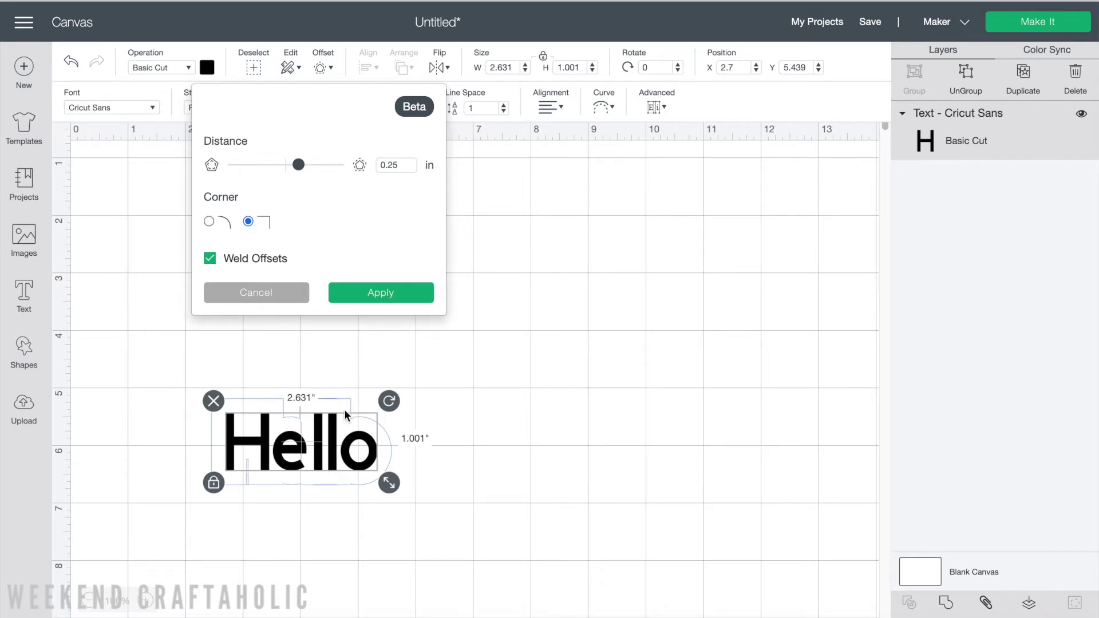
{"action": "left_click", "coordinate": [208, 222]}
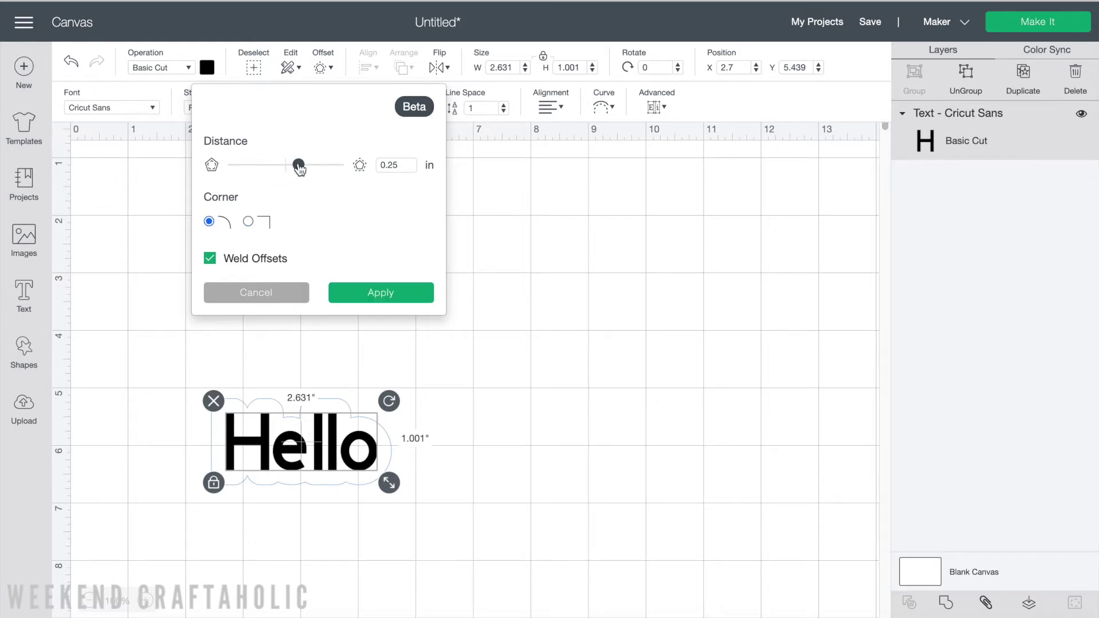
{"action": "mouse_move", "coordinate": [299, 168]}
{"action": "left_mouse_down"}
{"action": "mouse_move", "coordinate": [245, 167]}
{"action": "mouse_move", "coordinate": [328, 169]}
{"action": "mouse_move", "coordinate": [292, 167]}
{"action": "left_mouse_up"}
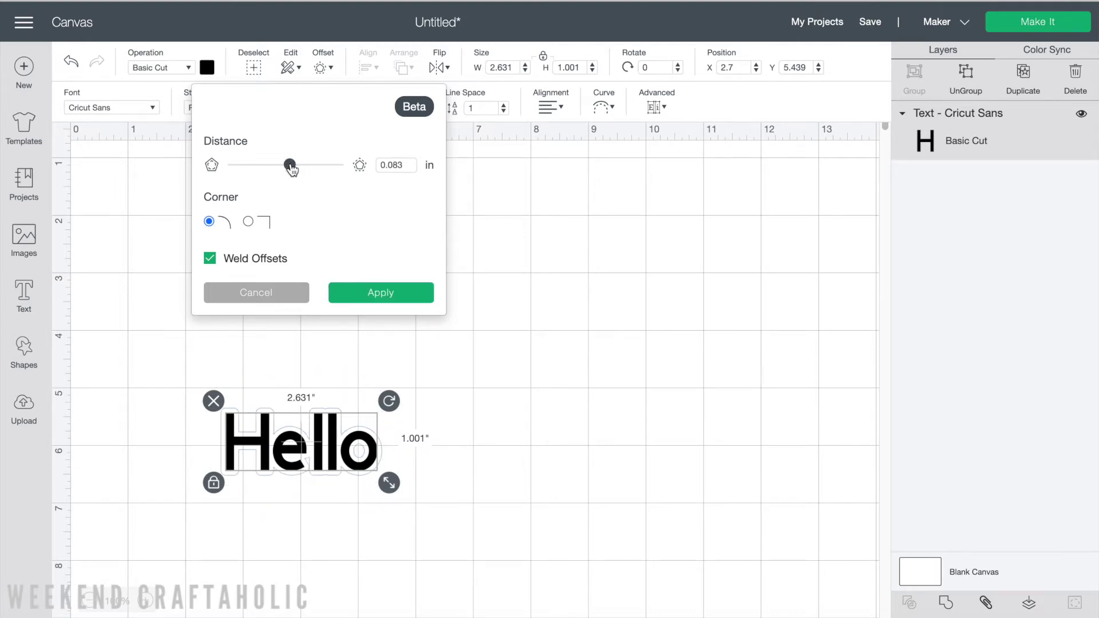
{"action": "left_click", "coordinate": [375, 304]}
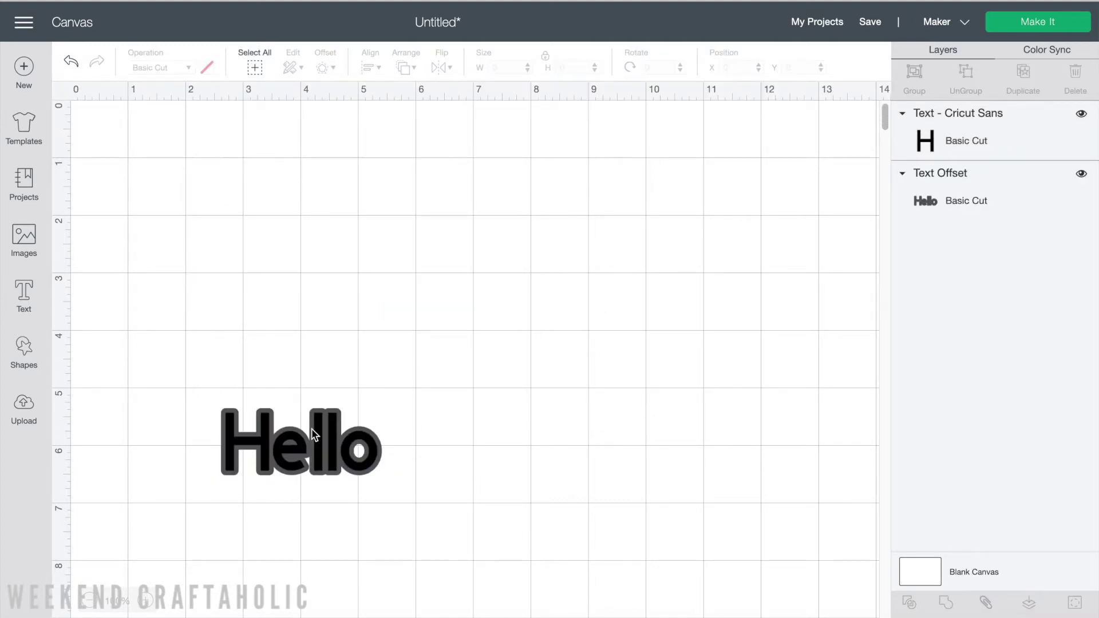
- Create a second welded, rounded offset of 0.556 in around the Hello text
{"action": "left_click", "coordinate": [316, 458]}
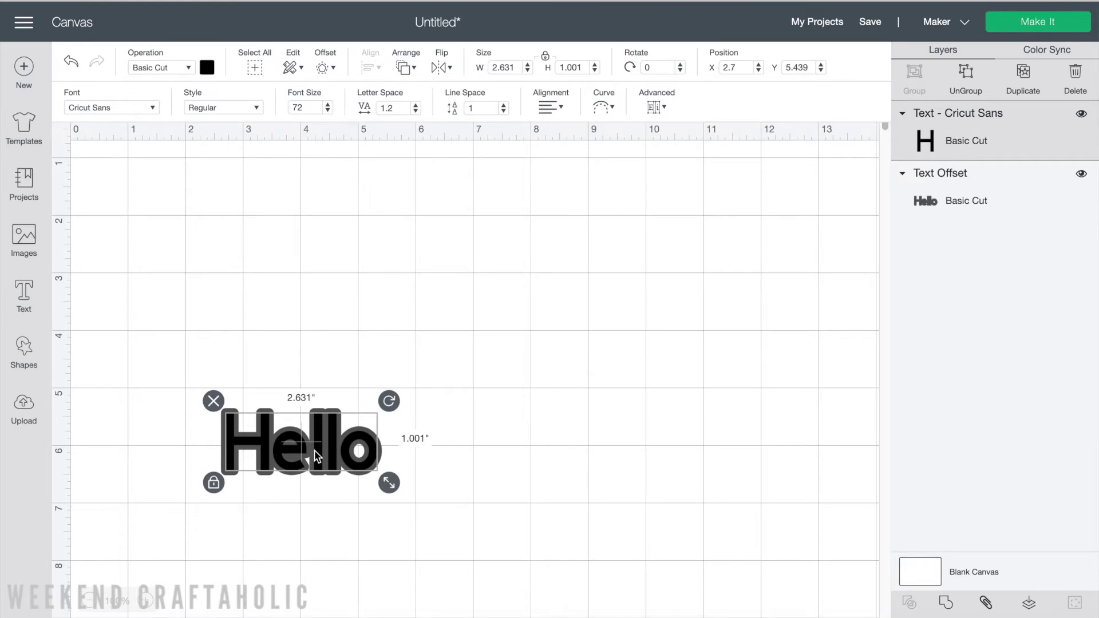
{"action": "left_click", "coordinate": [334, 71]}
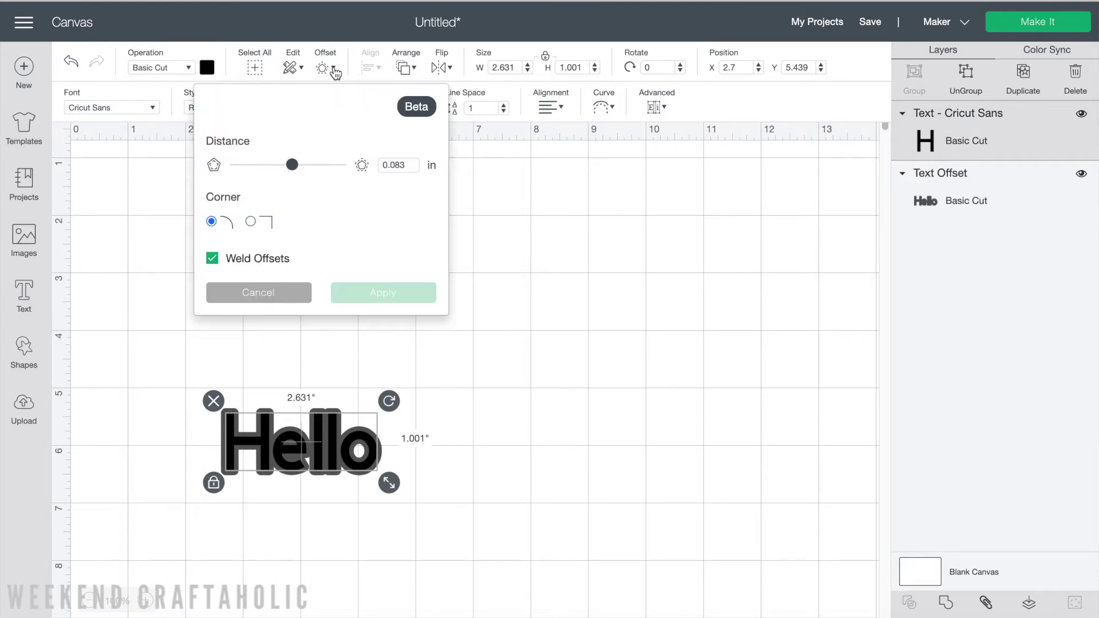
{"action": "left_click", "coordinate": [316, 164]}
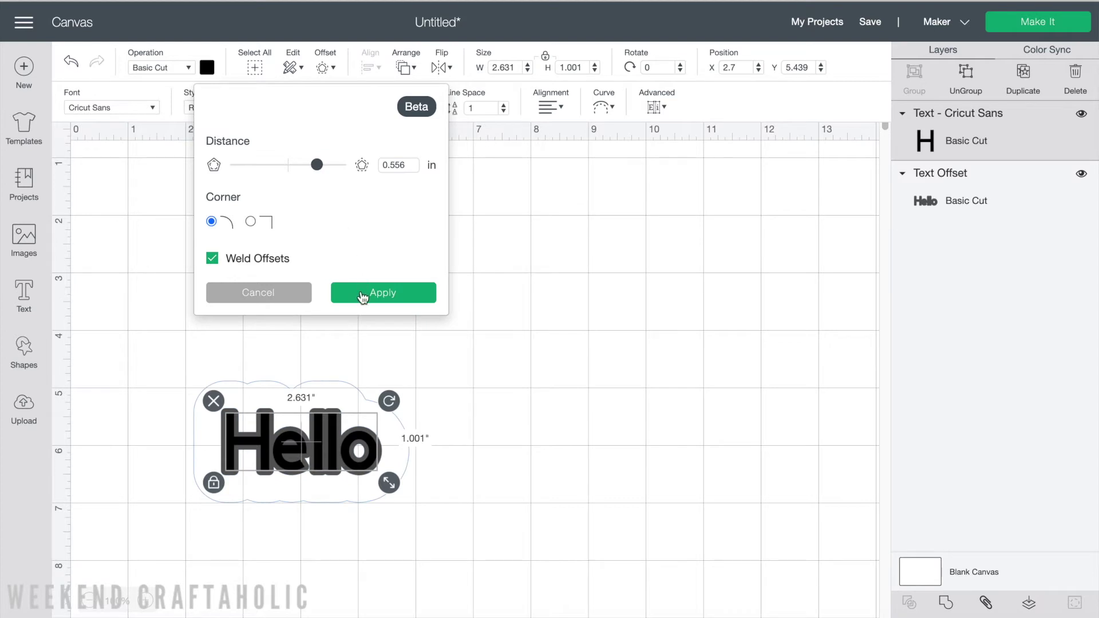
{"action": "left_click", "coordinate": [364, 294]}
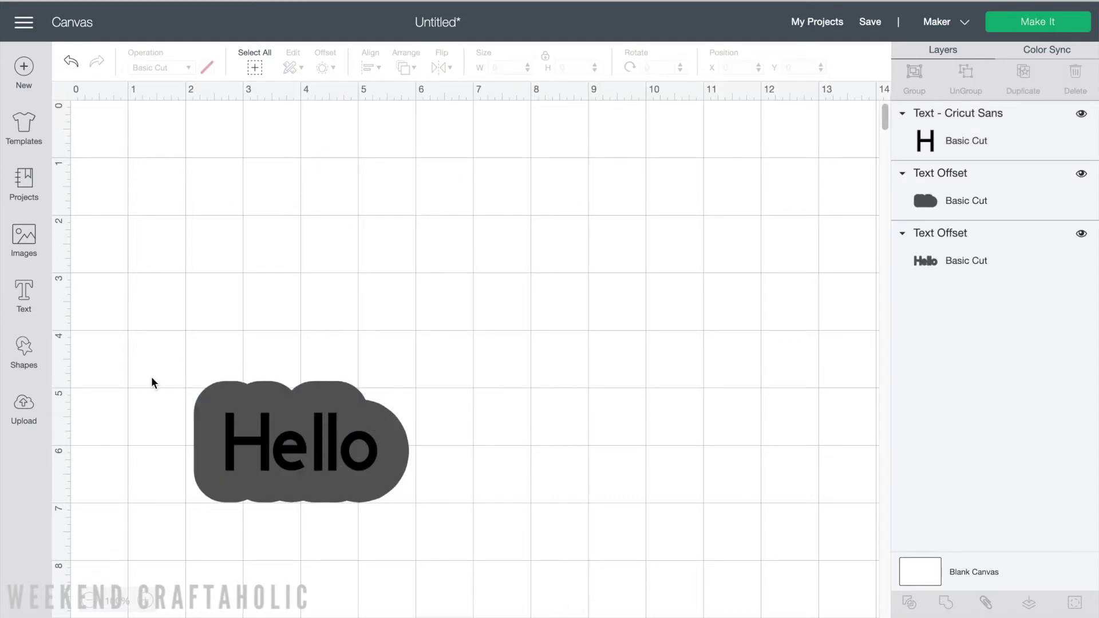
- Move the Hello text off the larger offset and back onto it at about X 2.6, Y 5.3
{"action": "left_click", "coordinate": [196, 452]}
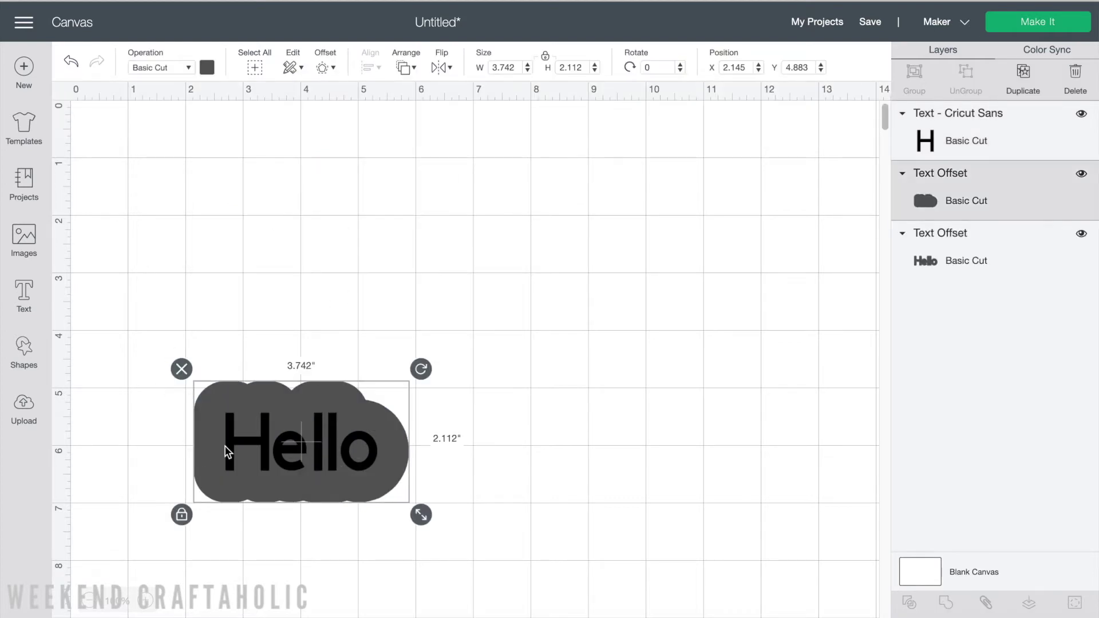
{"action": "left_click_drag", "start_coordinate": [304, 452], "coordinate": [380, 463]}
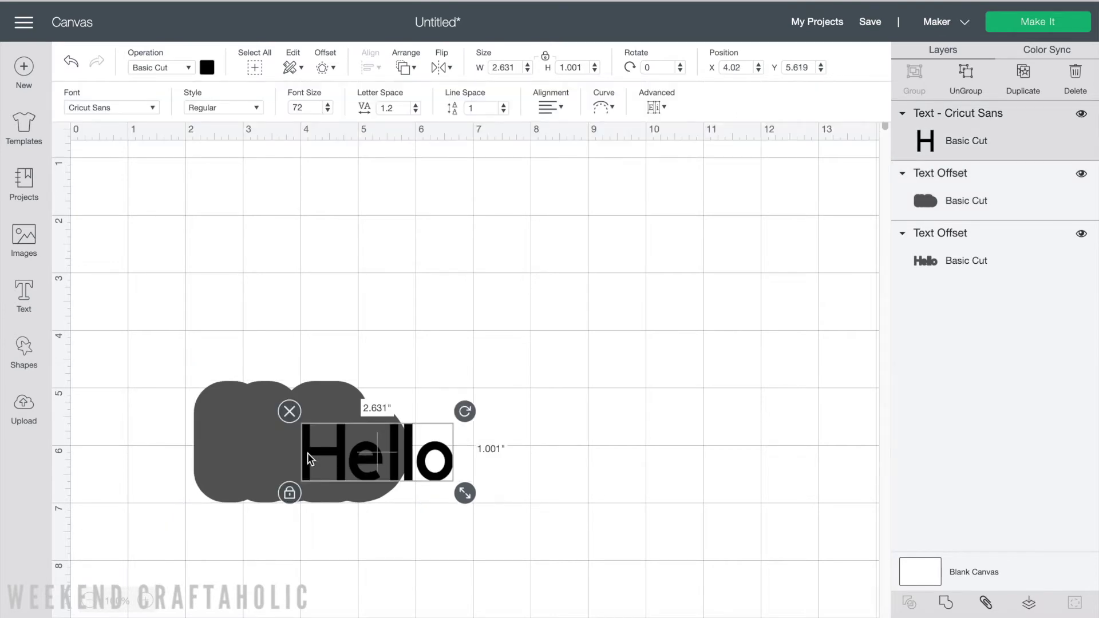
{"action": "left_click_drag", "start_coordinate": [446, 474], "coordinate": [556, 492]}
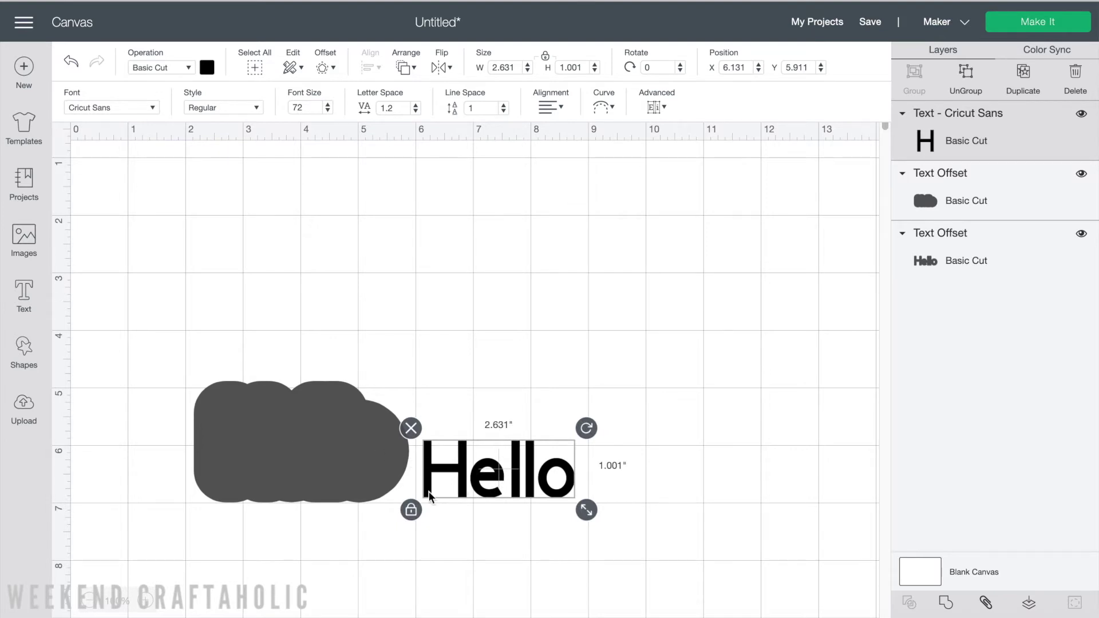
{"action": "left_click_drag", "start_coordinate": [449, 467], "coordinate": [248, 438]}
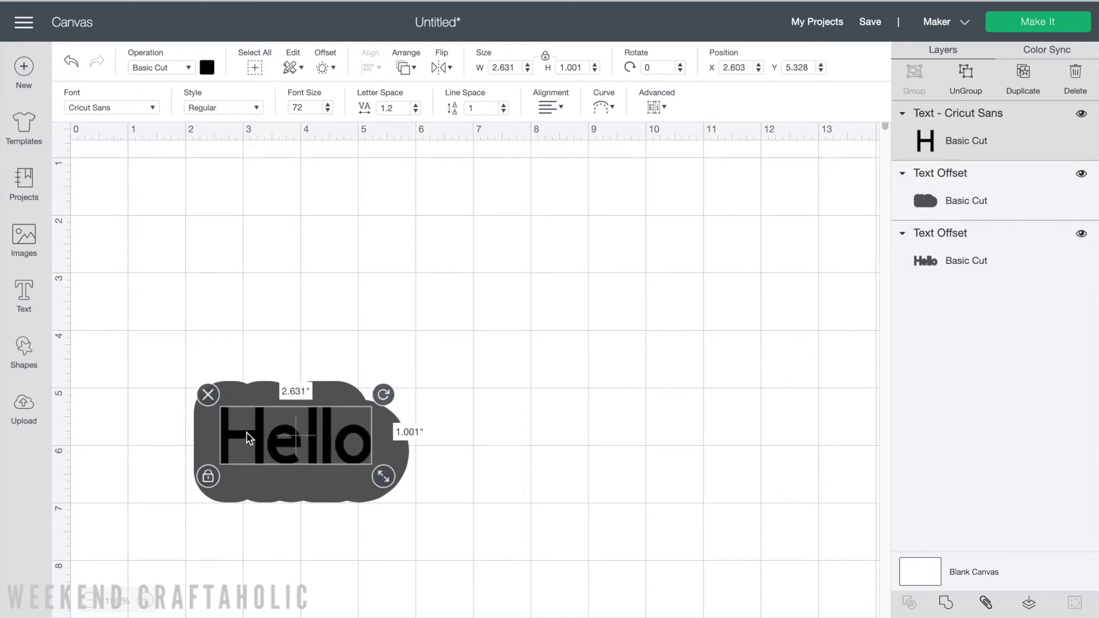
- Try welding the Hello text with both of its offsets and undo the weld
{"action": "left_click", "coordinate": [156, 424]}
{"action": "left_click_drag", "start_coordinate": [192, 351], "coordinate": [322, 482]}
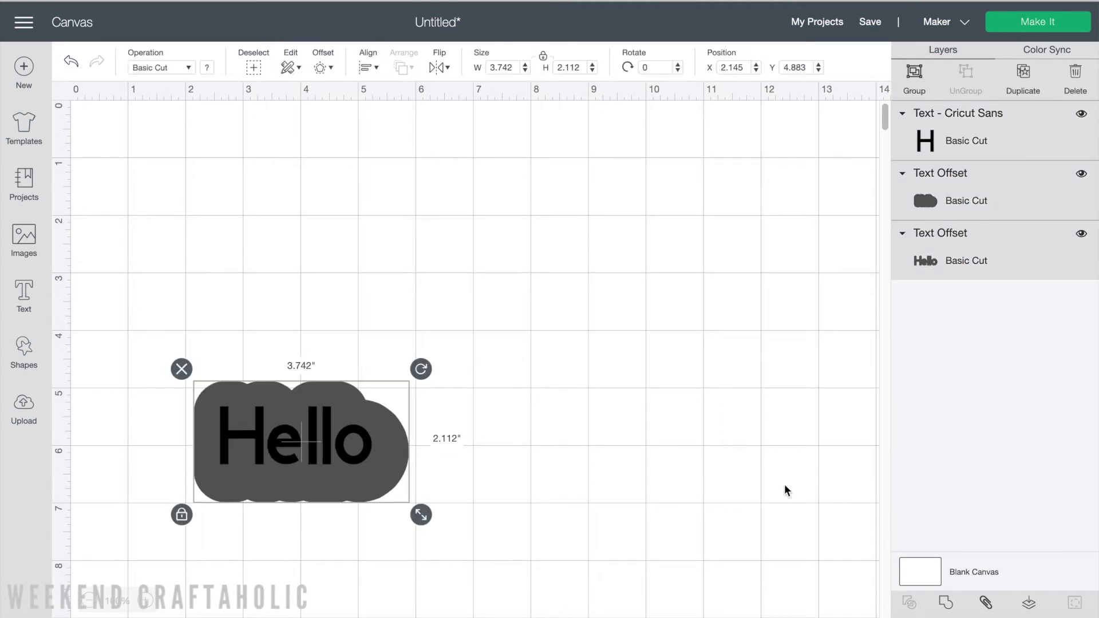
{"action": "left_click", "coordinate": [945, 606]}
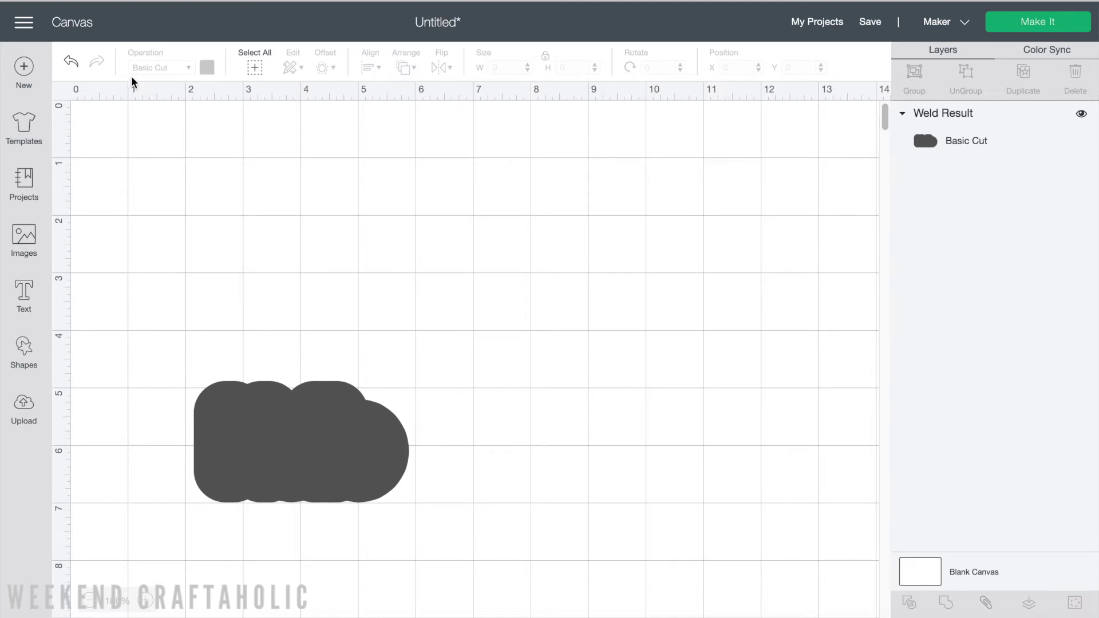
{"action": "left_click", "coordinate": [71, 65]}
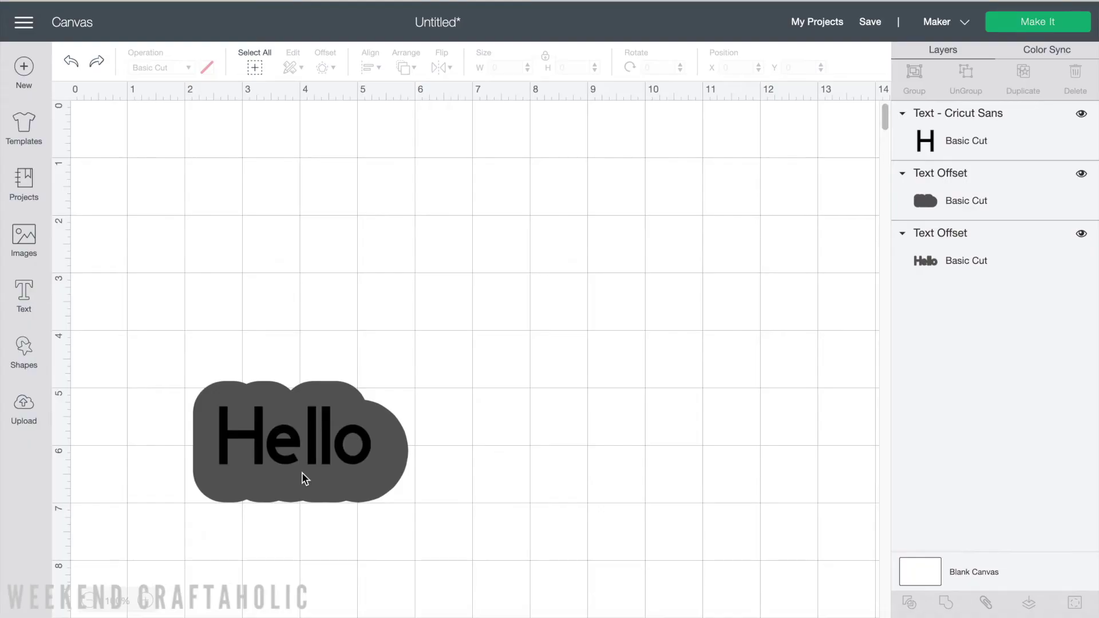
- Attach the Hello text to both offsets and take the attached design through the cutting mat preview
{"action": "left_click", "coordinate": [315, 462]}
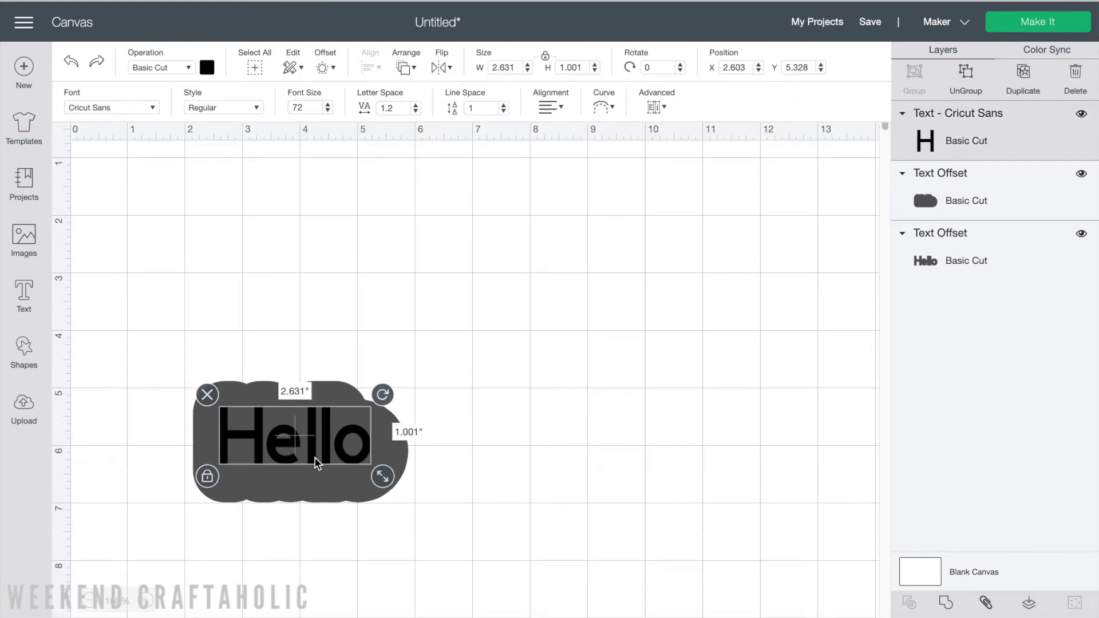
{"action": "left_click_drag", "start_coordinate": [217, 360], "coordinate": [301, 451]}
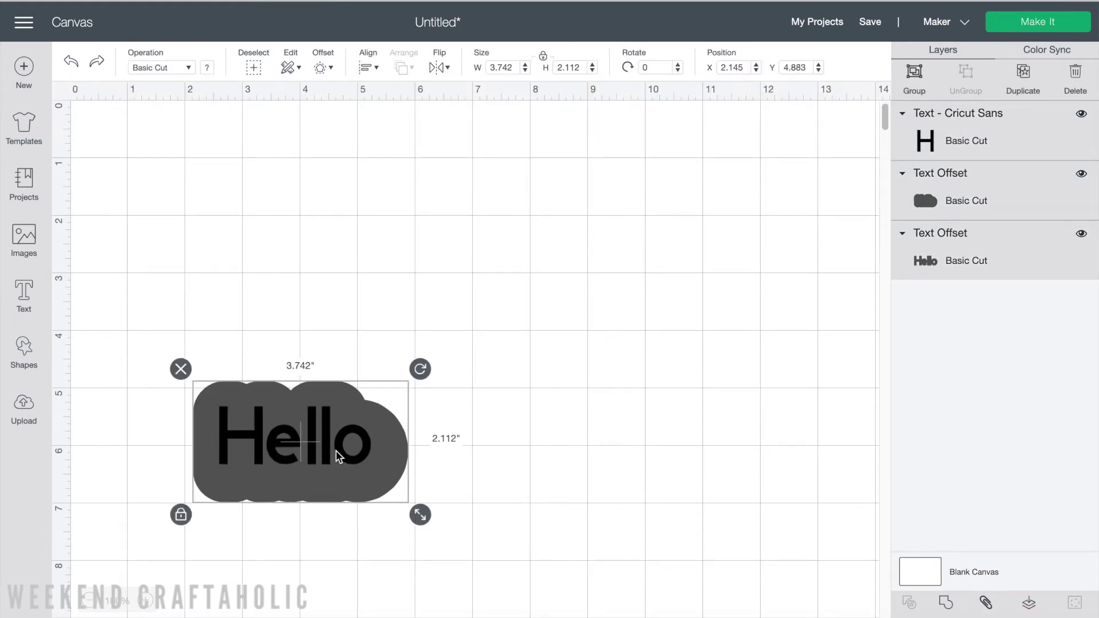
{"action": "left_click", "coordinate": [986, 607]}
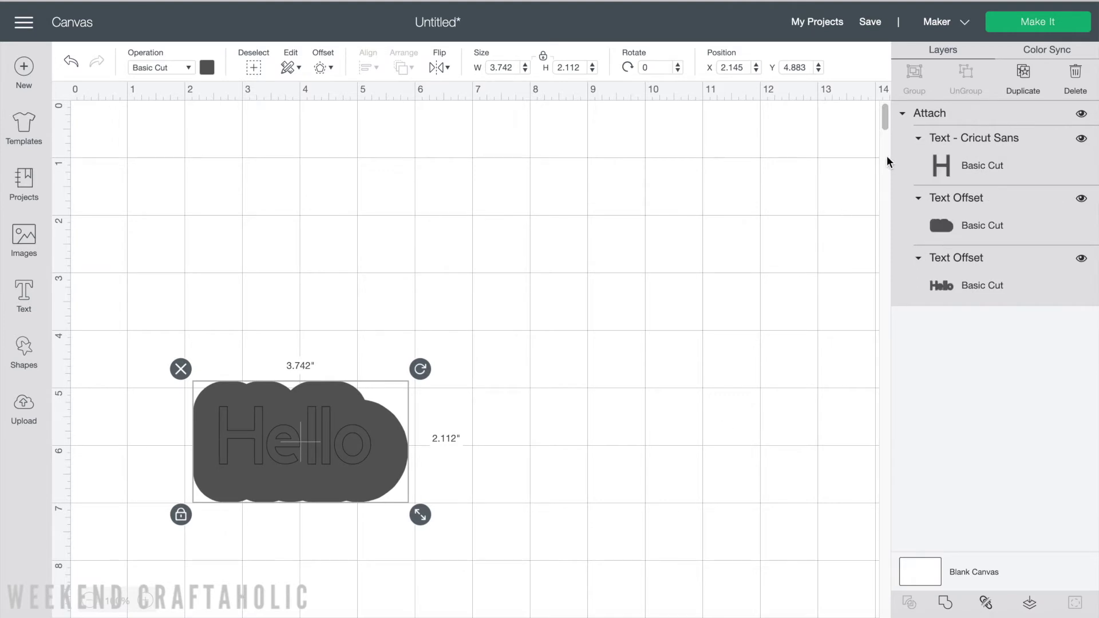
{"action": "left_click", "coordinate": [1017, 28]}
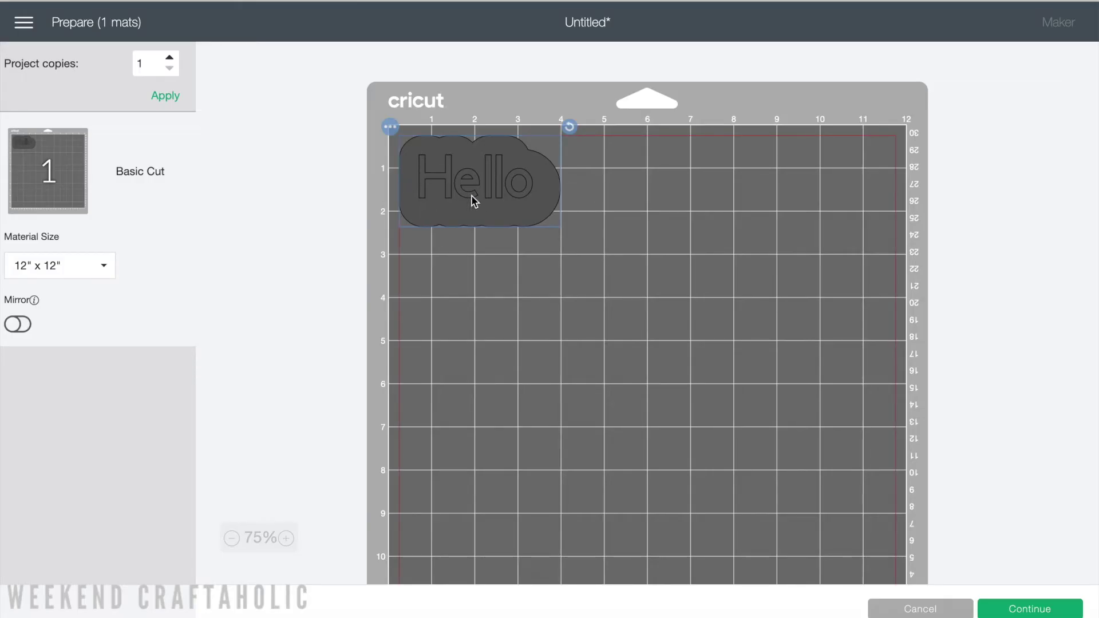
{"action": "left_click", "coordinate": [1010, 611]}
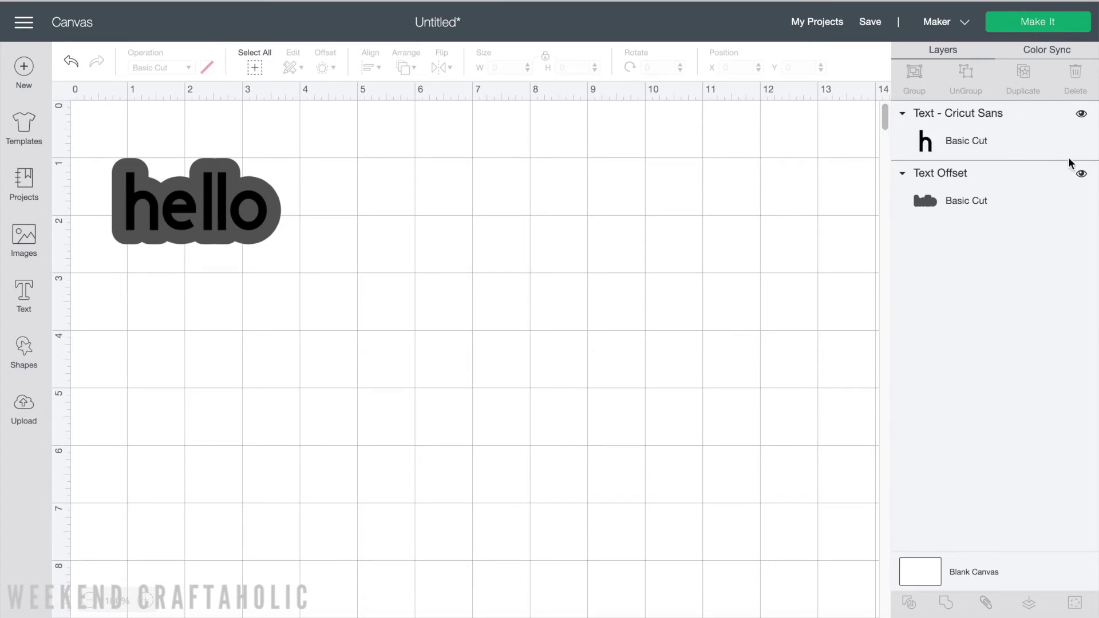
- Hide and show the Text Offset layer and the hello text layer in turn to compare them
{"action": "left_click", "coordinate": [1081, 174]}
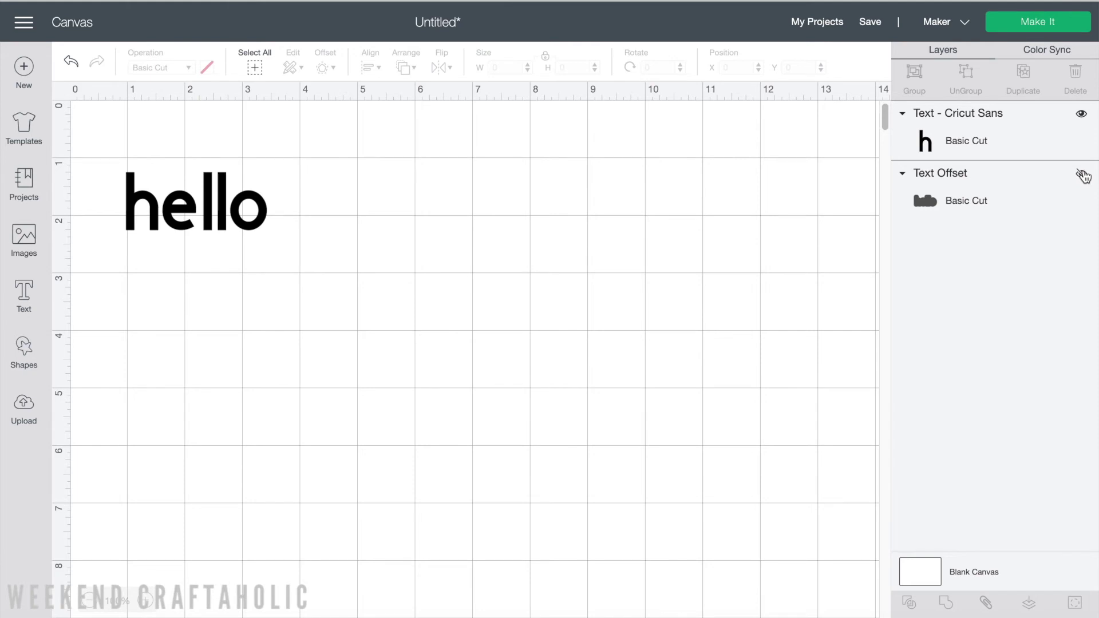
{"action": "left_click", "coordinate": [1081, 174]}
{"action": "left_click", "coordinate": [1082, 114]}
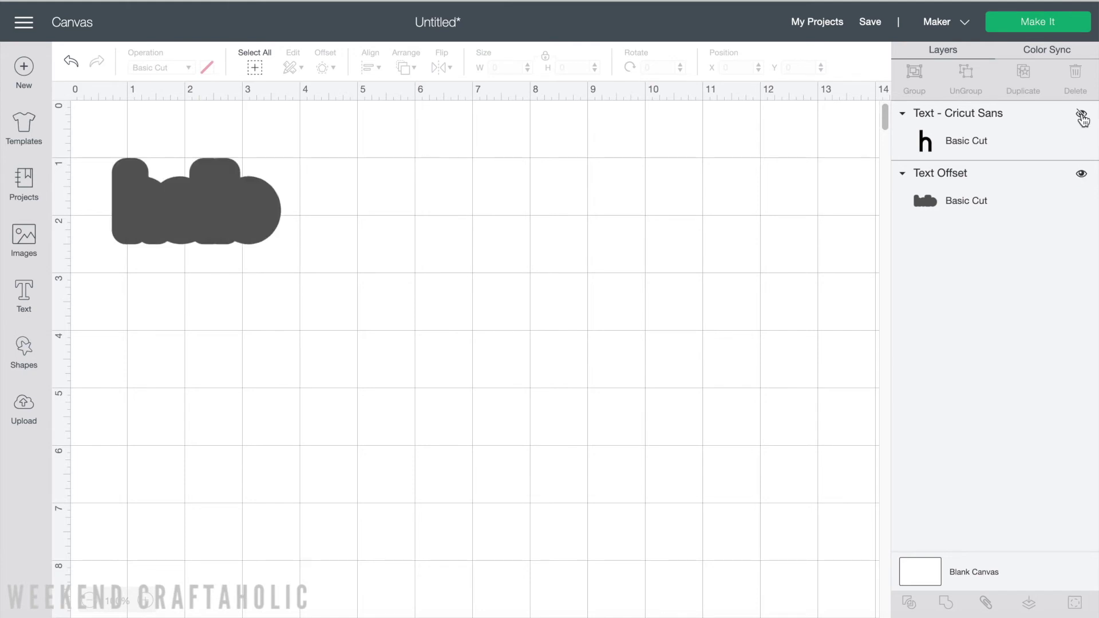
{"action": "left_click", "coordinate": [1081, 115]}
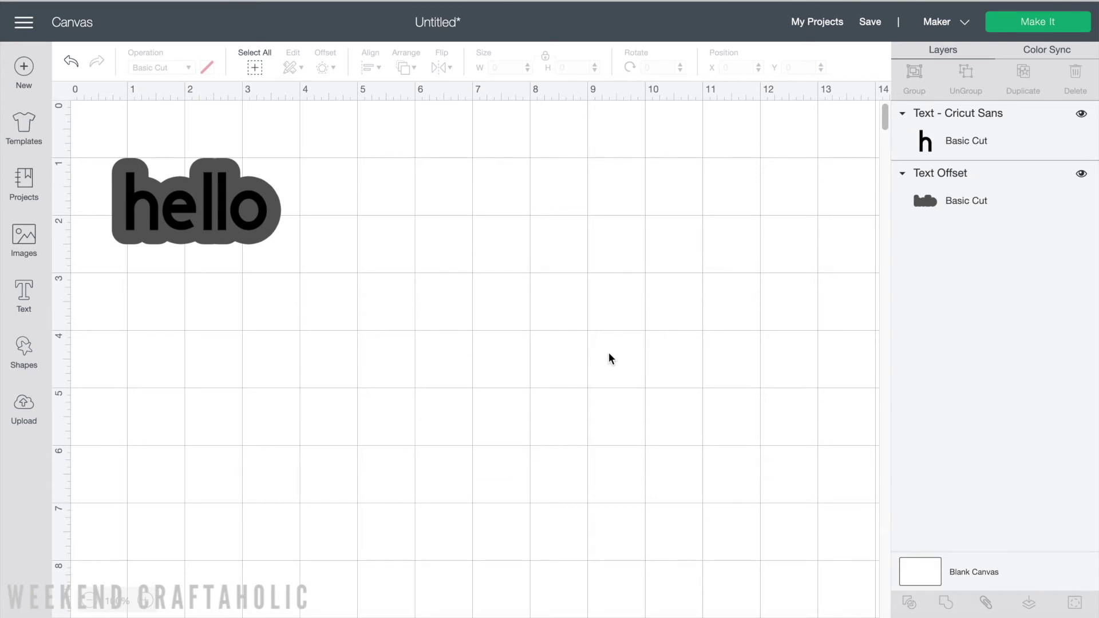
- Replace the wording of the hello text with "thank you"
{"action": "double_click", "coordinate": [270, 211]}
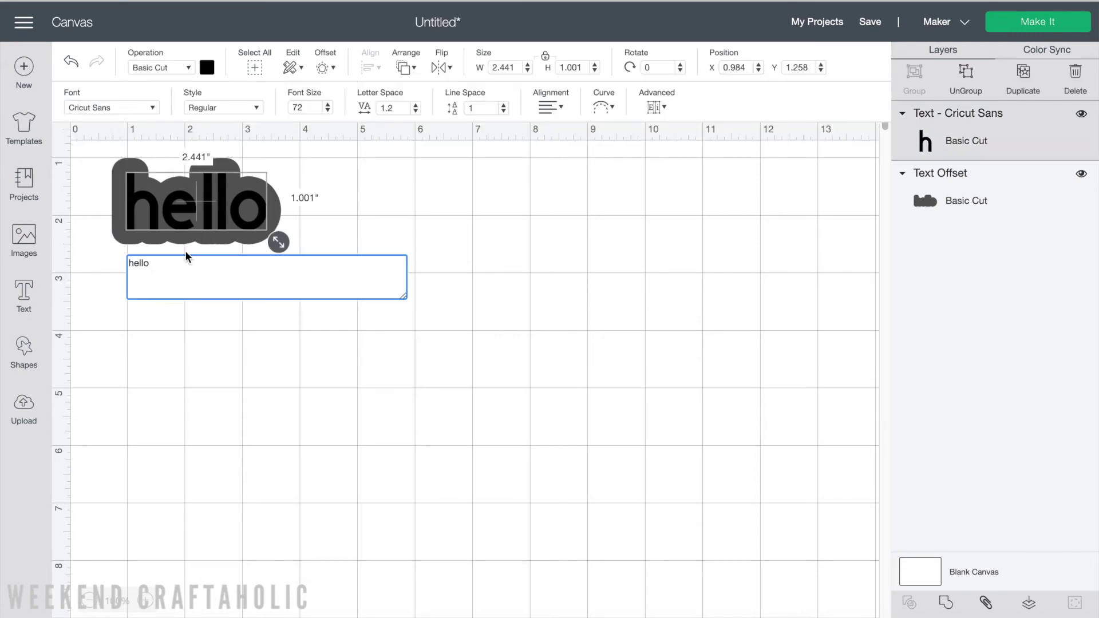
{"action": "left_click_drag", "start_coordinate": [150, 267], "coordinate": [125, 269]}
{"action": "type", "text": "thank you"}
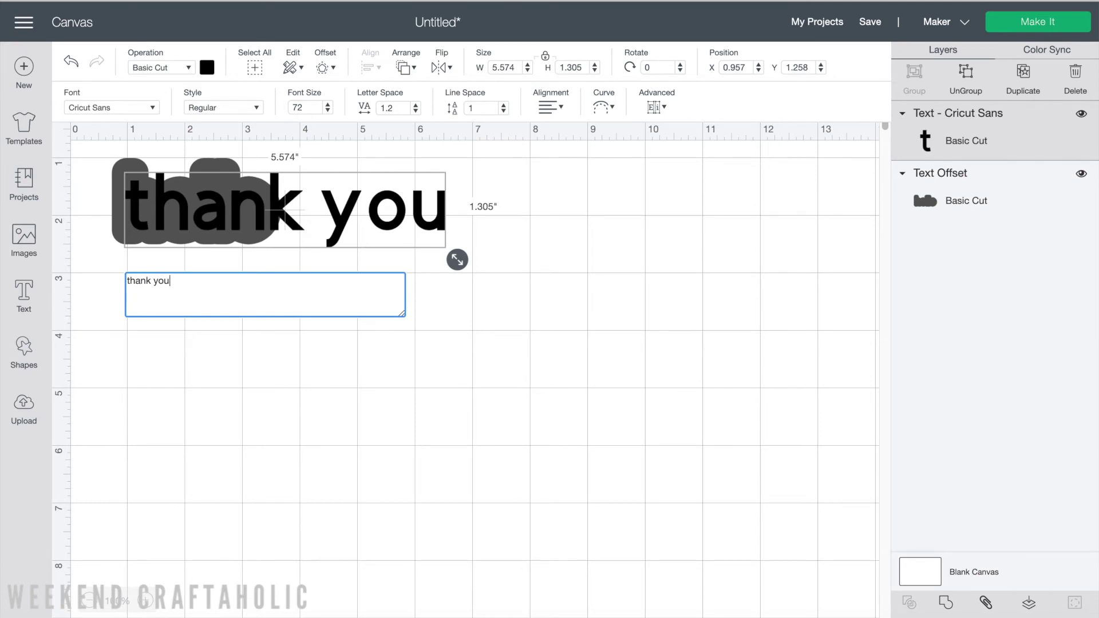
{"action": "left_click", "coordinate": [109, 328]}
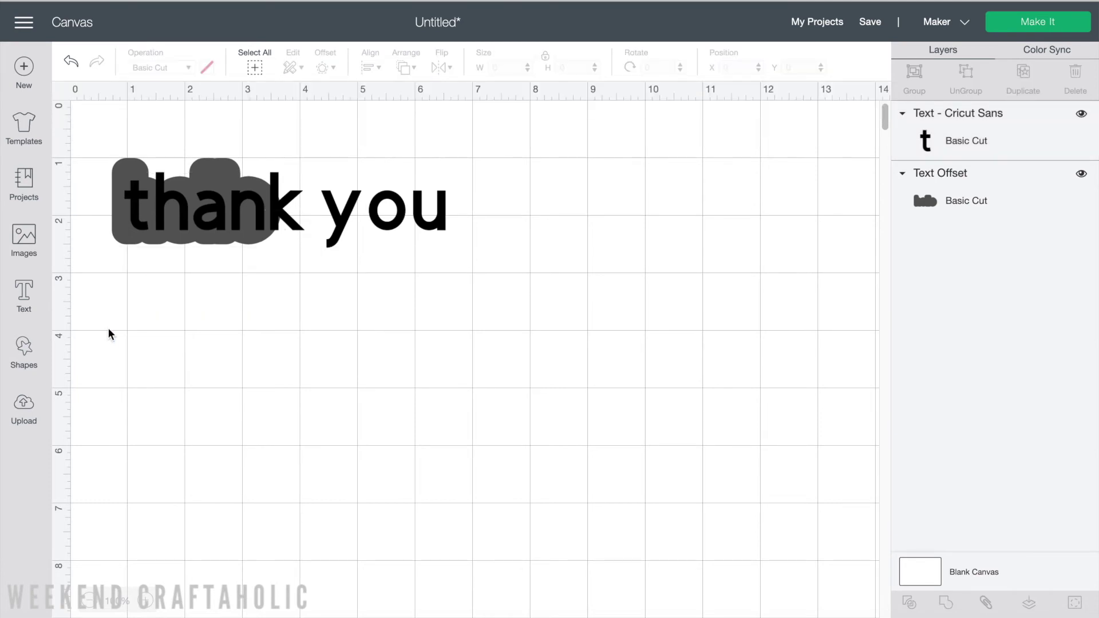
- Delete the old hello offset and give the thank you text a welded 0.25 in offset with rounded corners
{"action": "left_click", "coordinate": [118, 230]}
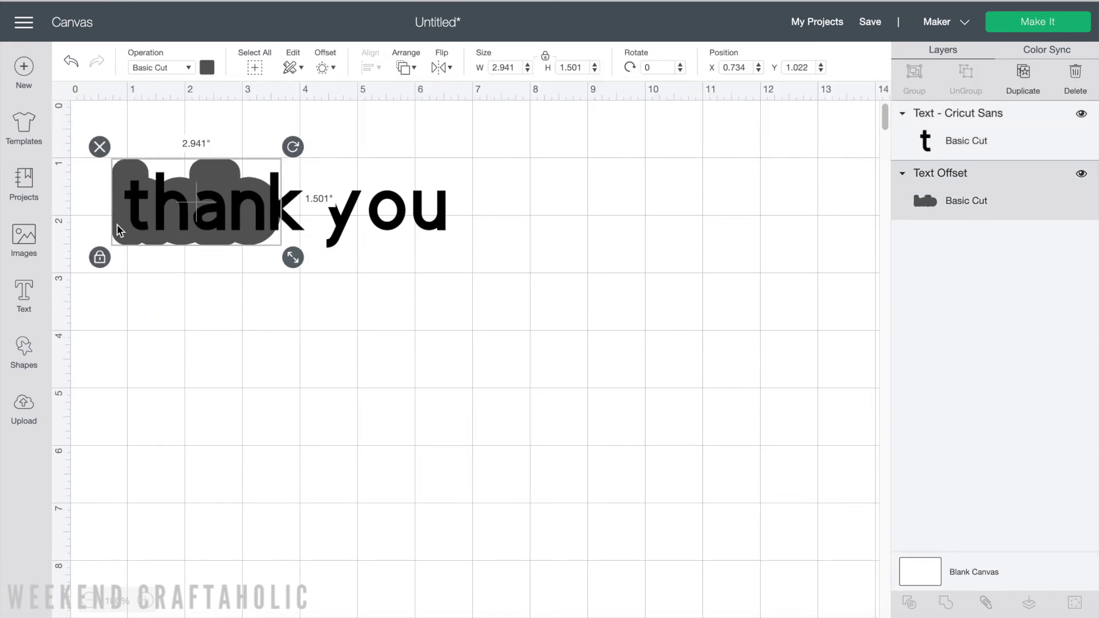
{"action": "key", "text": "Delete"}
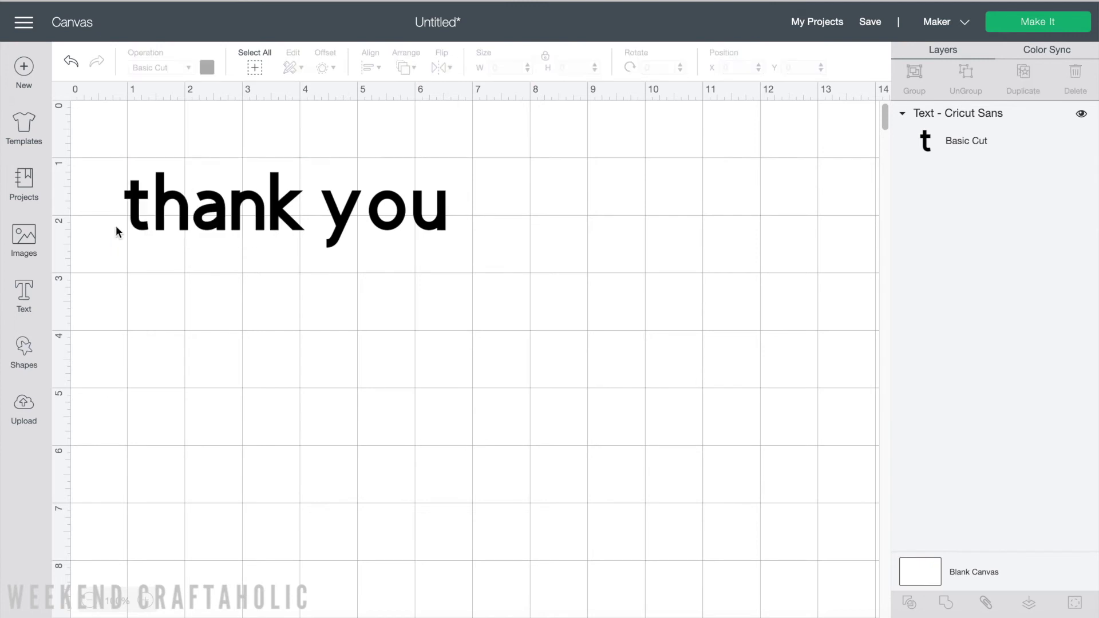
{"action": "left_click", "coordinate": [152, 220]}
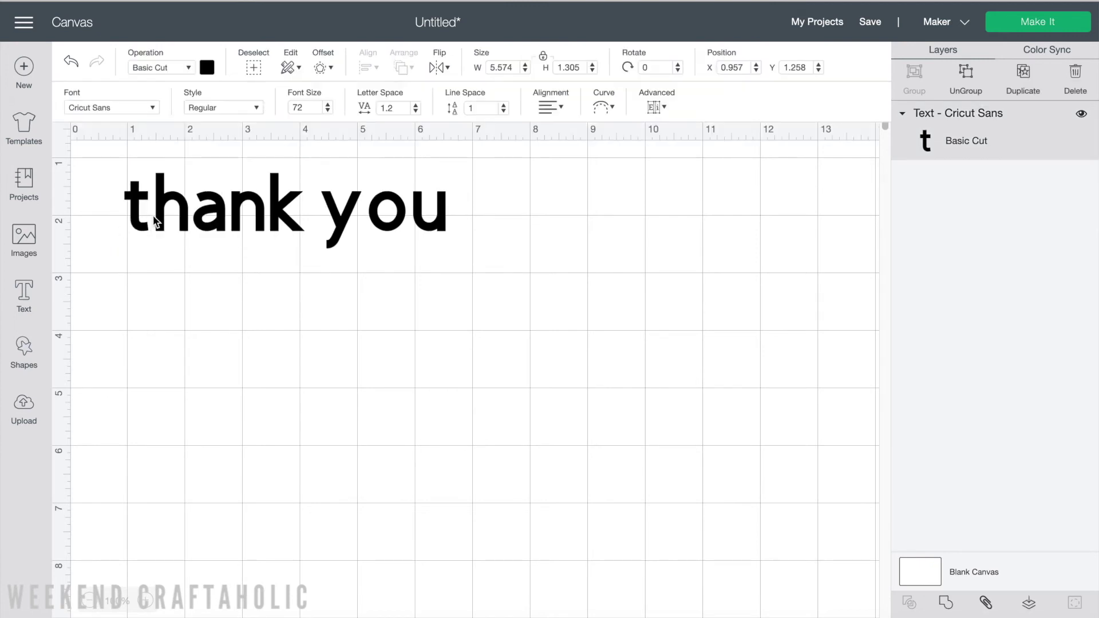
{"action": "left_click", "coordinate": [320, 69]}
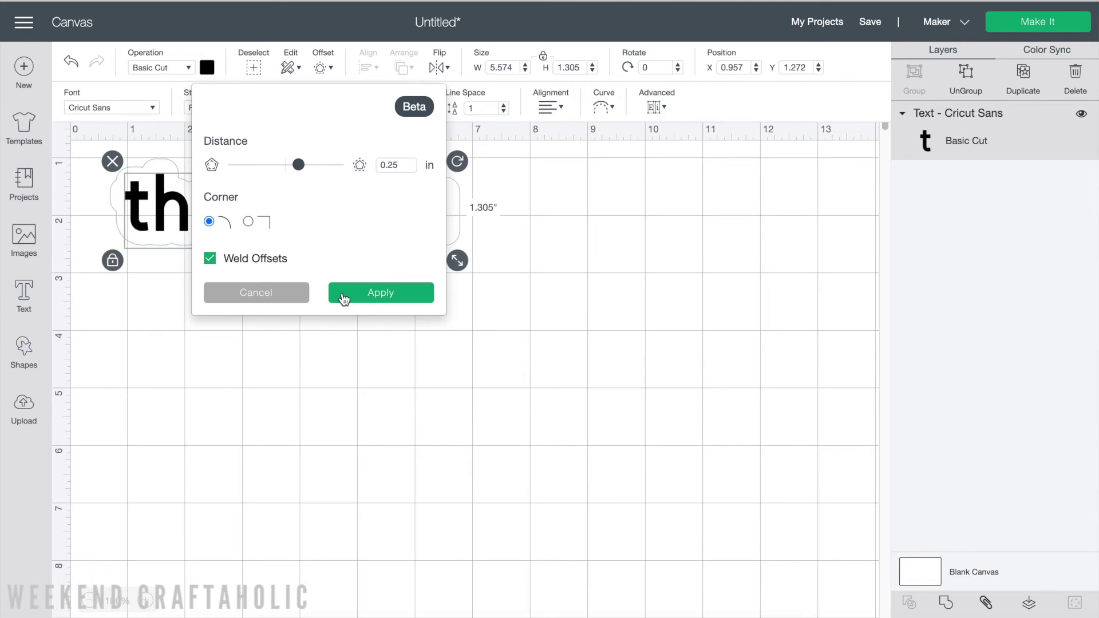
{"action": "left_click", "coordinate": [342, 296]}
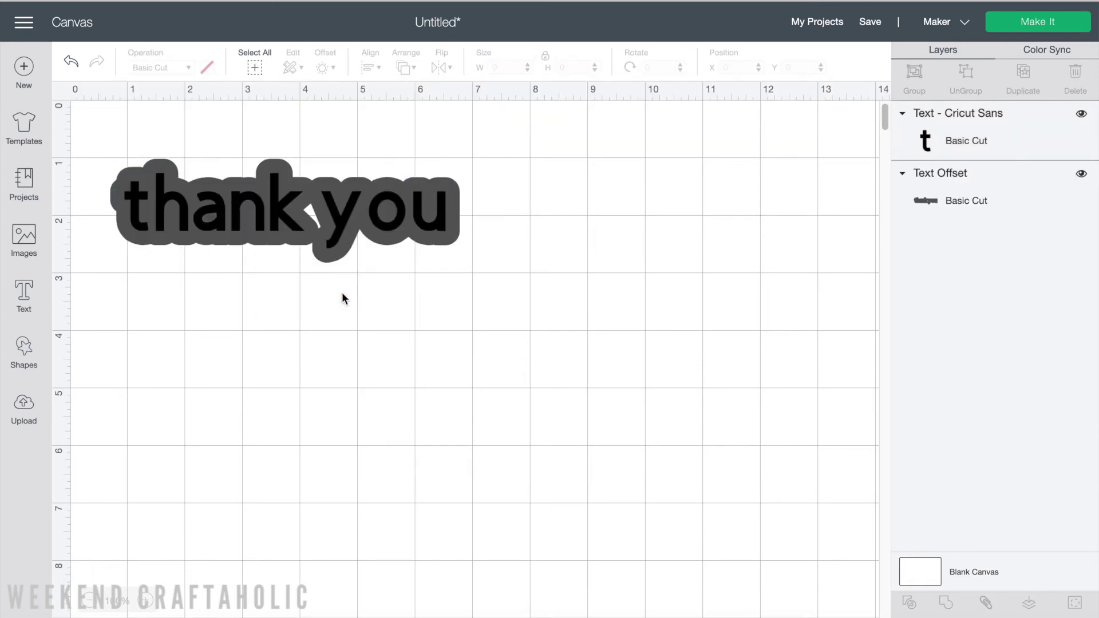
- Duplicate the thank you text and place the copy below the original at about X 2.05, Y 3.59
{"action": "left_click", "coordinate": [342, 230]}
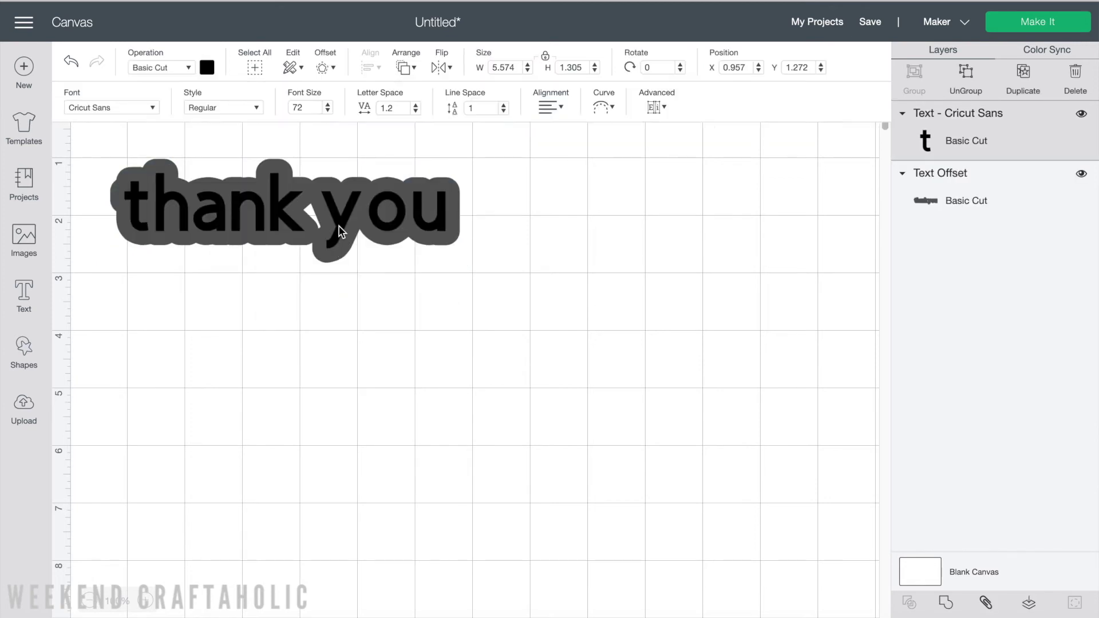
{"action": "left_click", "coordinate": [1026, 89]}
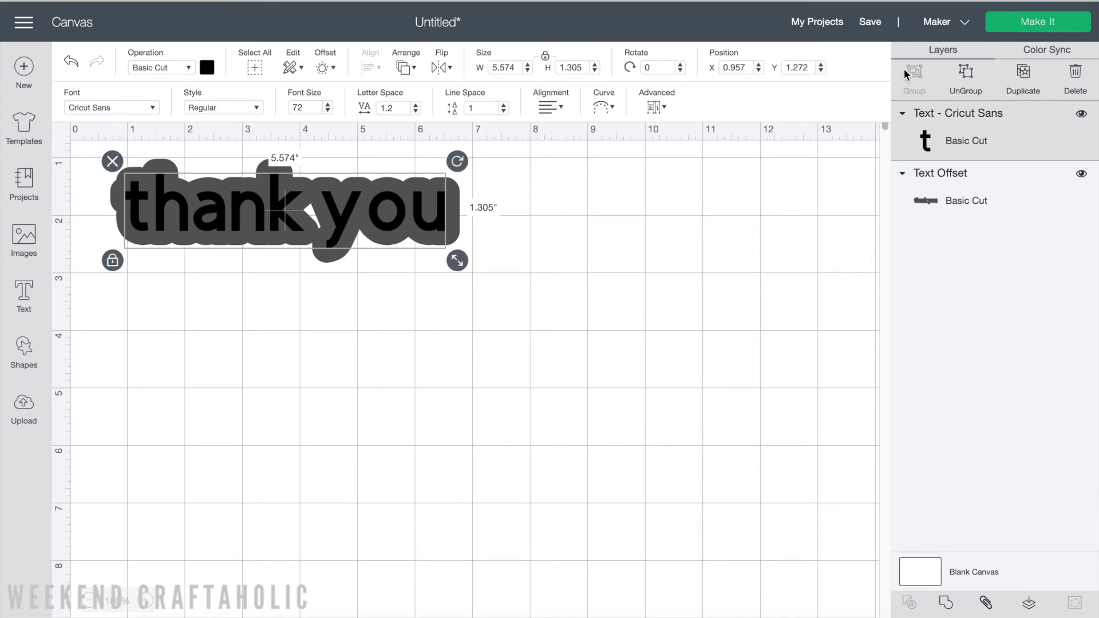
{"action": "left_click_drag", "start_coordinate": [356, 247], "coordinate": [404, 362]}
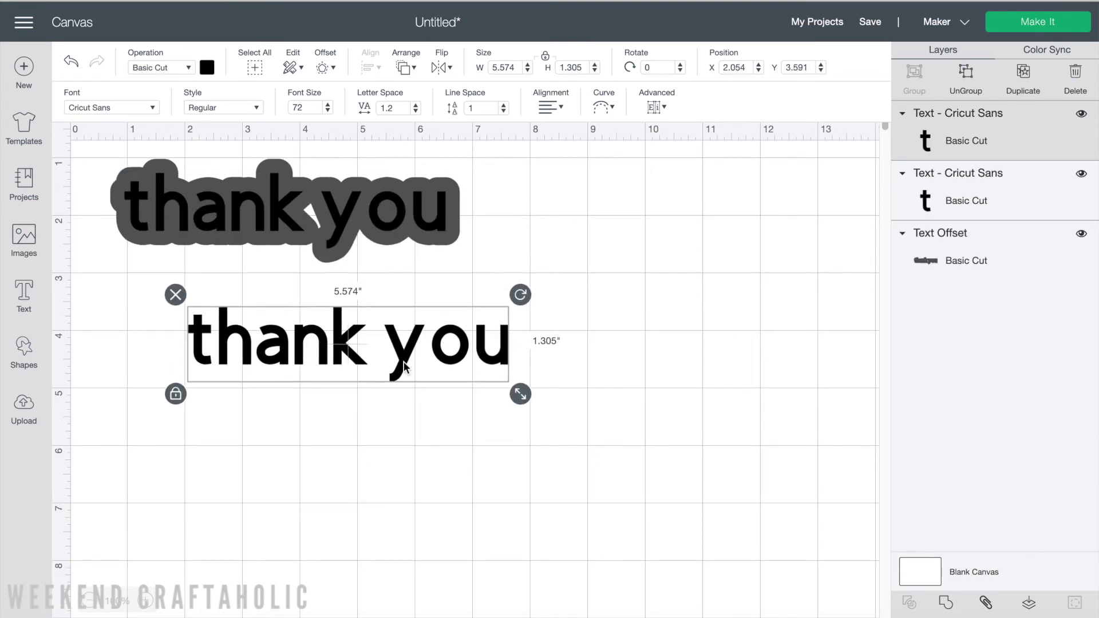
- Apply a welded 0.25 in offset with square corners to the copied thank you text
{"action": "left_click", "coordinate": [328, 71]}
{"action": "left_click", "coordinate": [251, 221]}
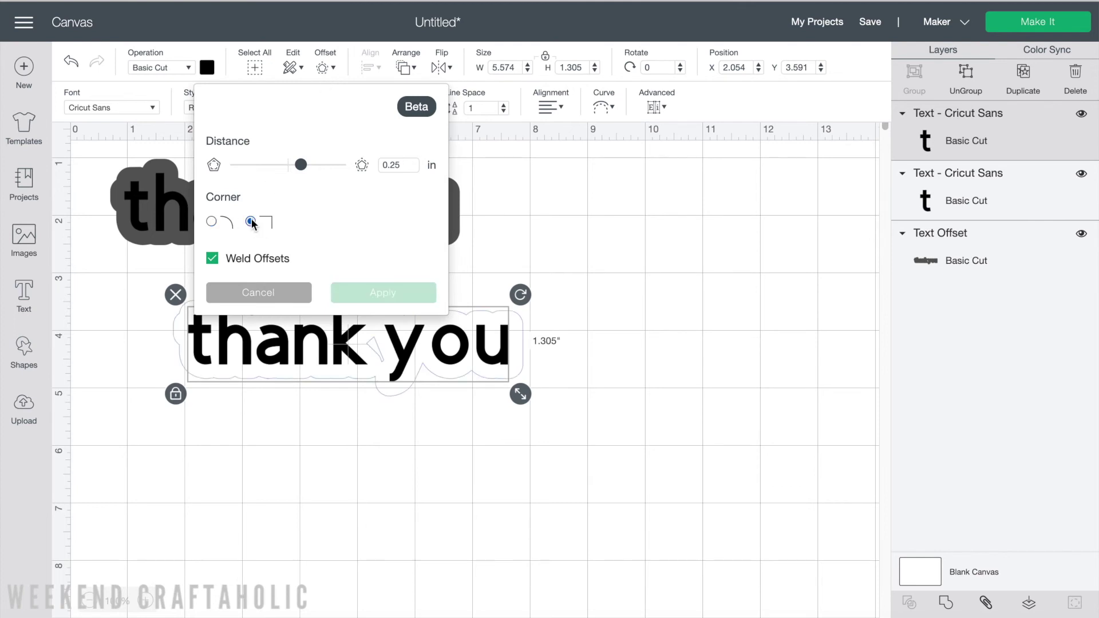
{"action": "left_click", "coordinate": [341, 294]}
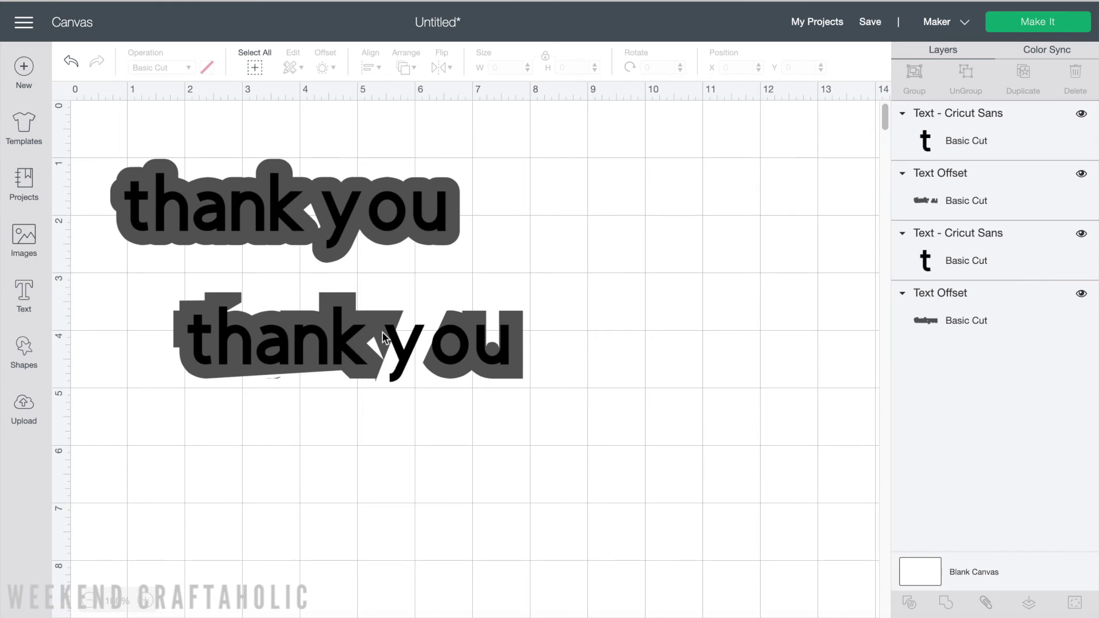
- Delete the copied thank you text together with its square-cornered offset
{"action": "mouse_move", "coordinate": [341, 353]}
{"action": "left_mouse_down"}
{"action": "mouse_move", "coordinate": [354, 439]}
{"action": "mouse_move", "coordinate": [342, 348]}
{"action": "left_mouse_up"}
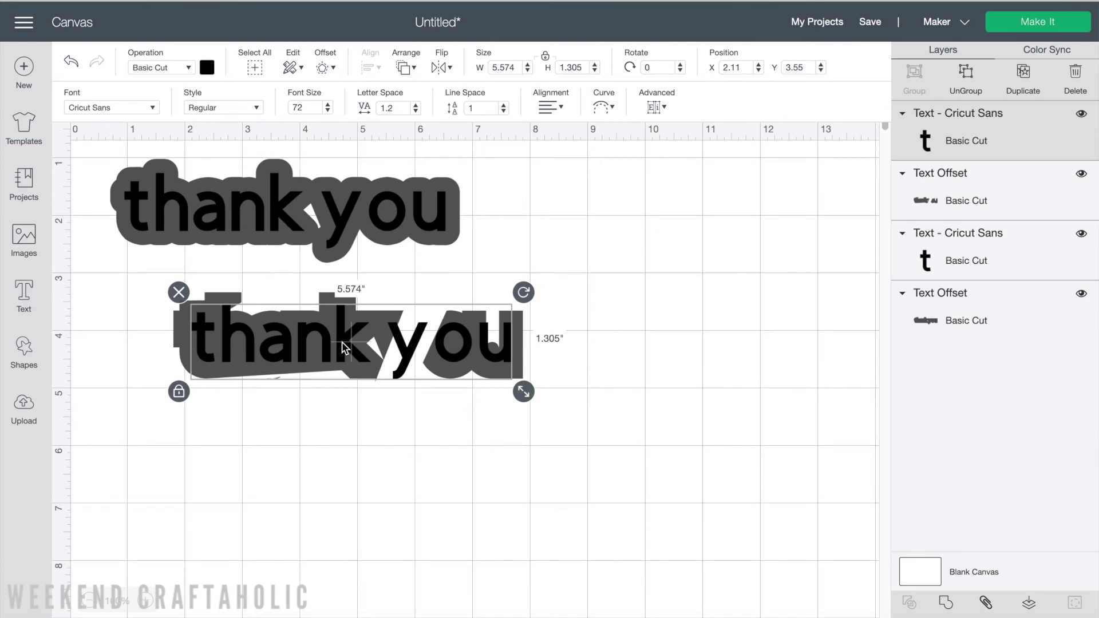
{"action": "left_click", "coordinate": [181, 346]}
{"action": "key", "text": "Delete"}
{"action": "left_click", "coordinate": [181, 345]}
{"action": "key", "text": "Delete"}
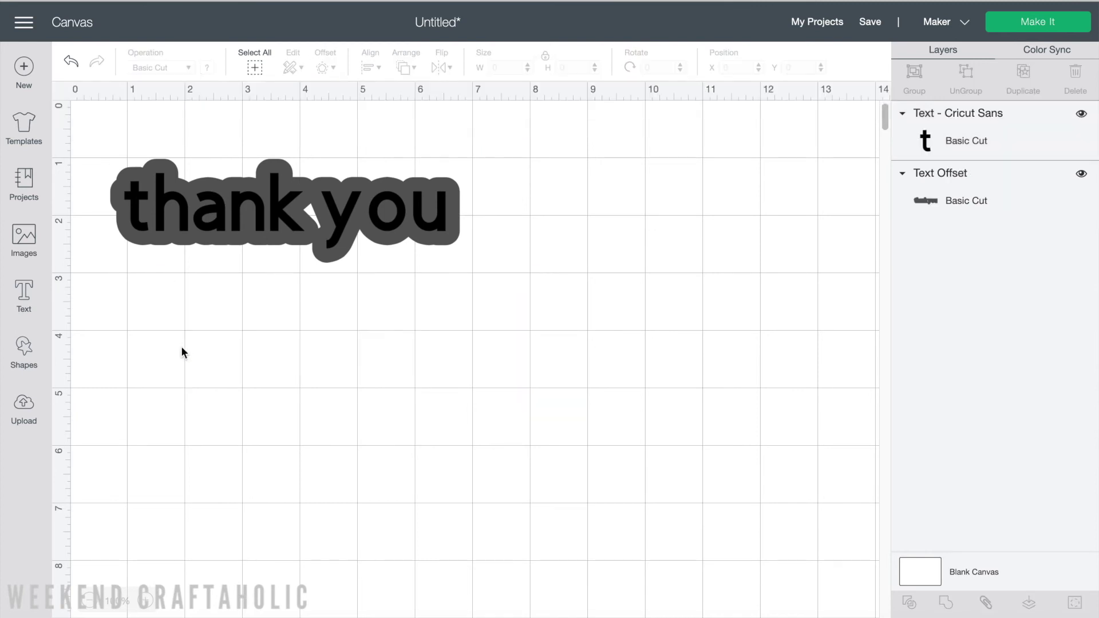
- Duplicate the thank you text to about X 1.87, Y 3.19 and give the copy a welded 0.25 in square-cornered offset
{"action": "left_click", "coordinate": [184, 224]}
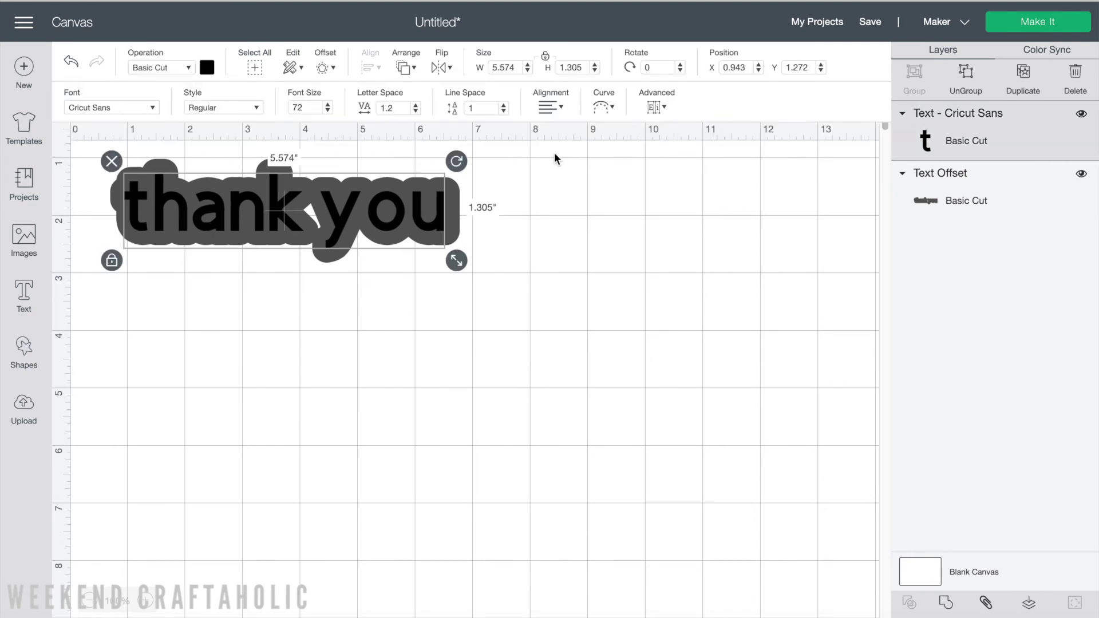
{"action": "left_click", "coordinate": [1027, 73]}
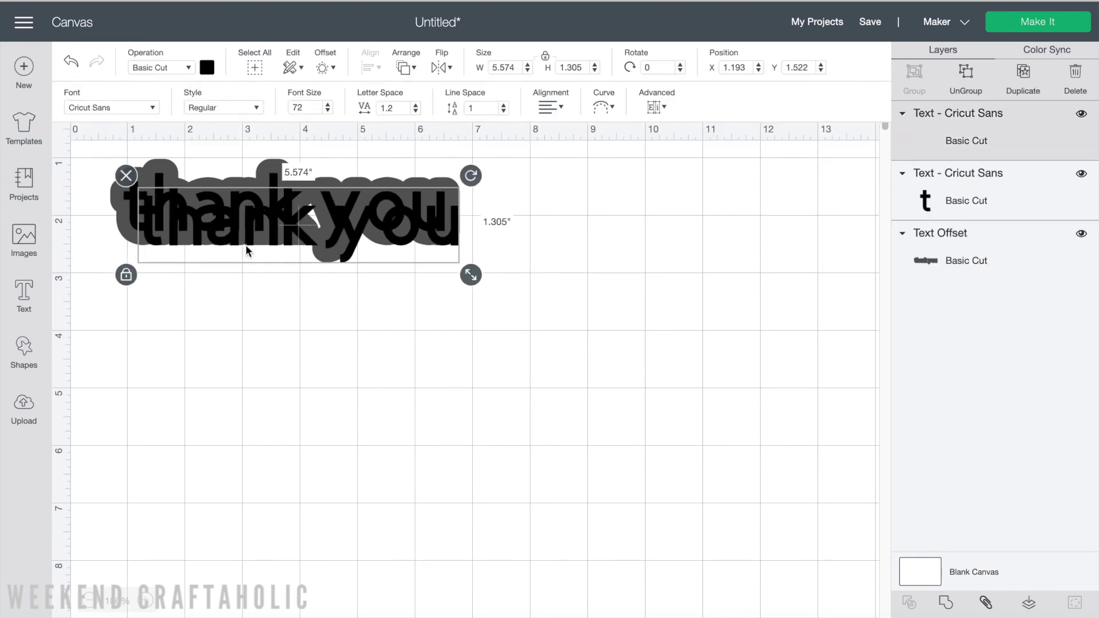
{"action": "left_click_drag", "start_coordinate": [245, 229], "coordinate": [284, 325]}
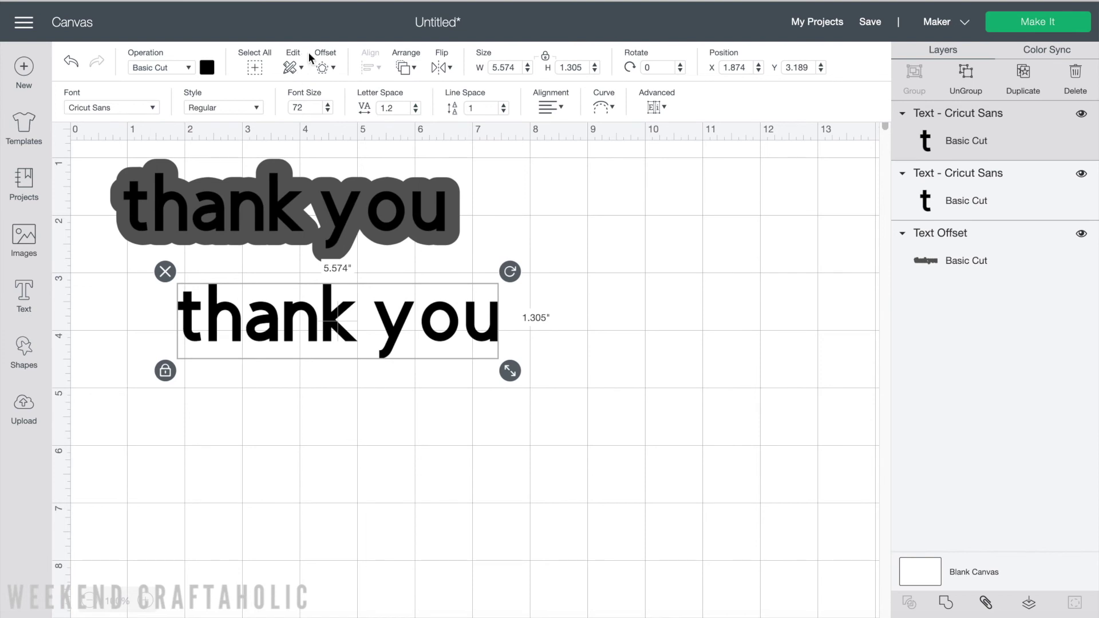
{"action": "left_click", "coordinate": [322, 67]}
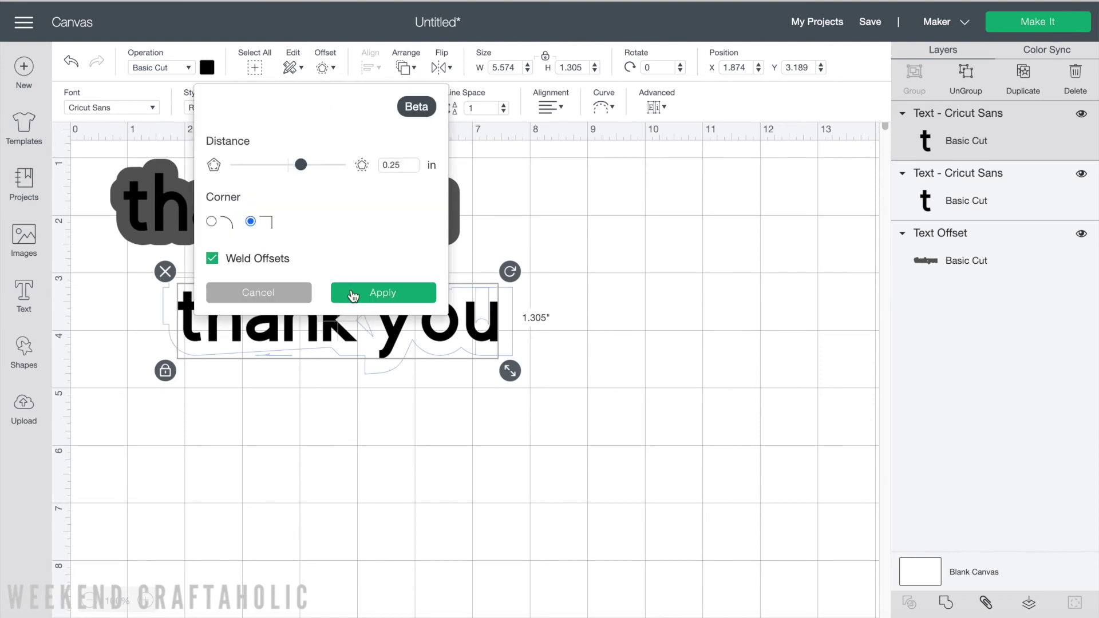
{"action": "left_click", "coordinate": [352, 292]}
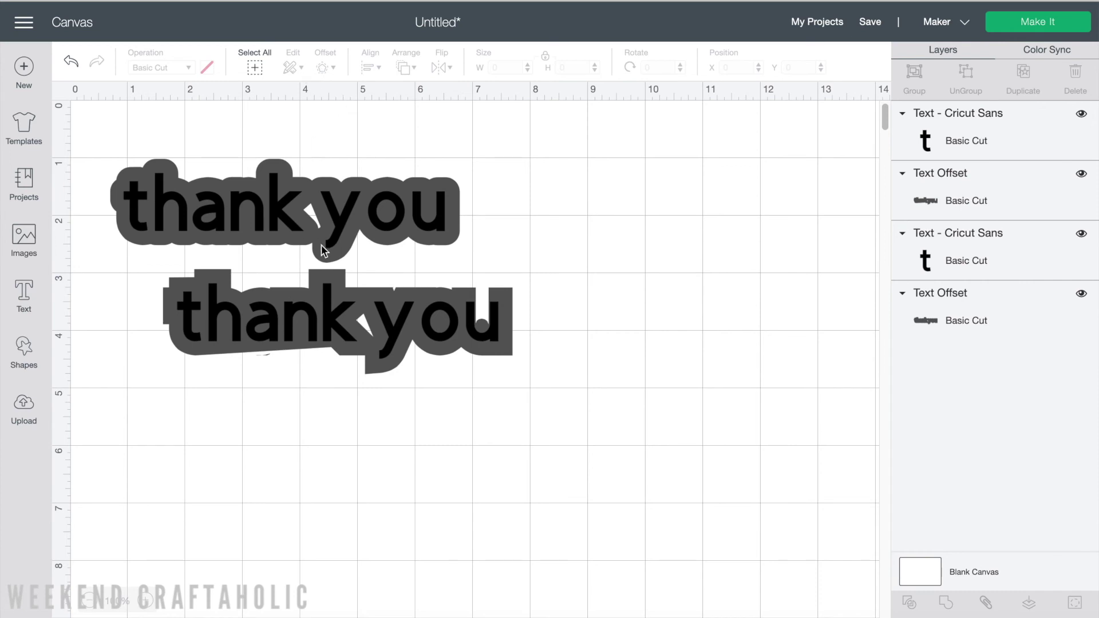
- Apply another welded 0.25 in offset with square corners to the lower thank you text
{"action": "left_click", "coordinate": [314, 349]}
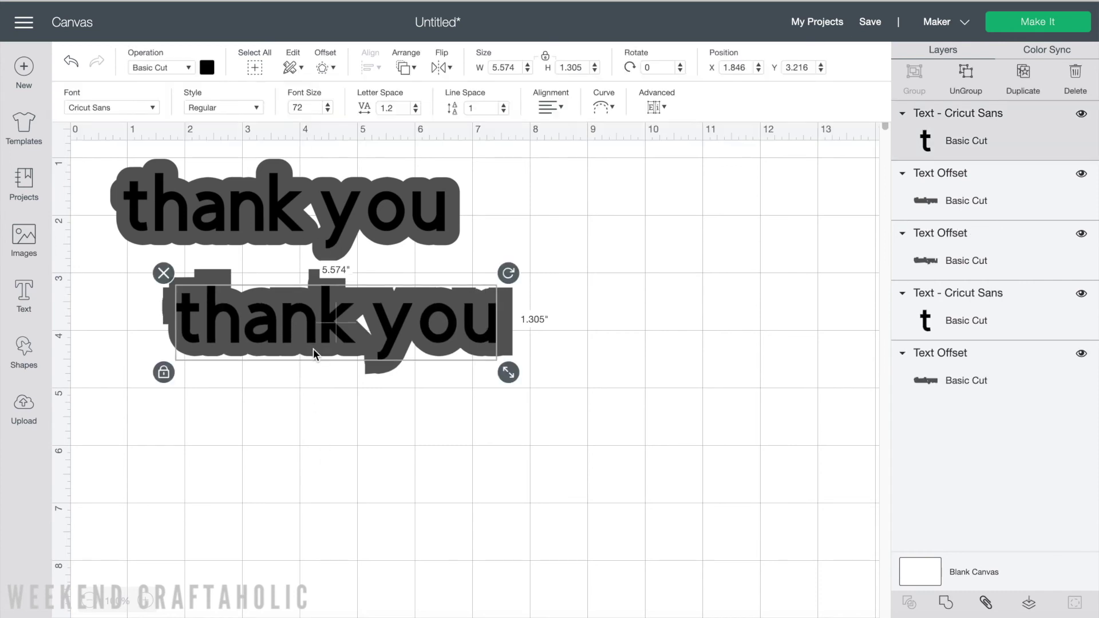
{"action": "left_click", "coordinate": [327, 67]}
{"action": "left_click", "coordinate": [250, 221]}
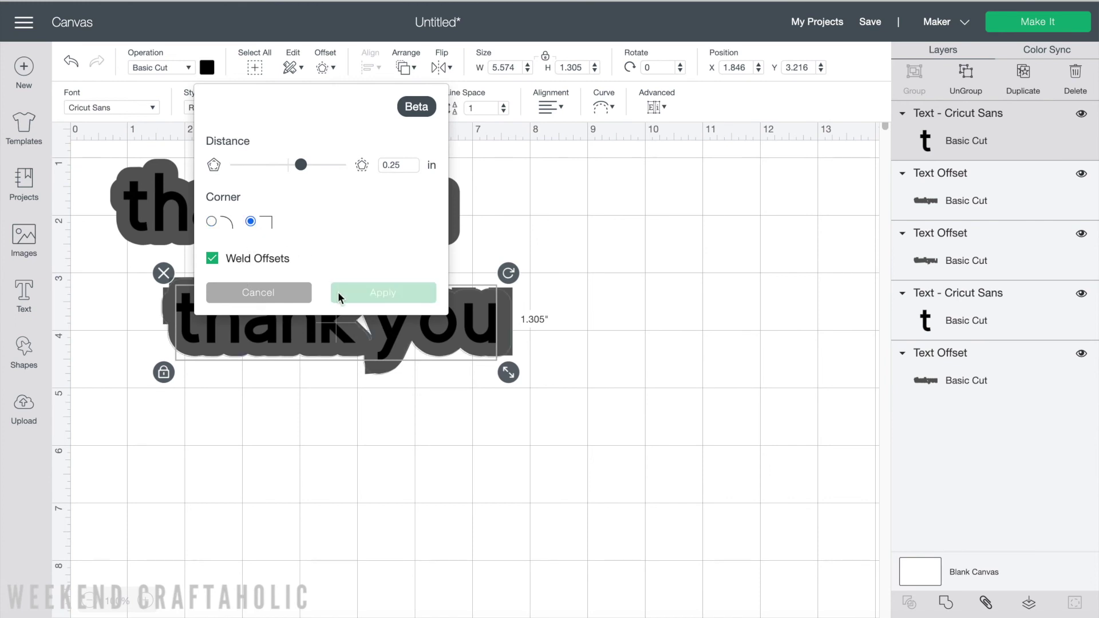
{"action": "left_click", "coordinate": [355, 302]}
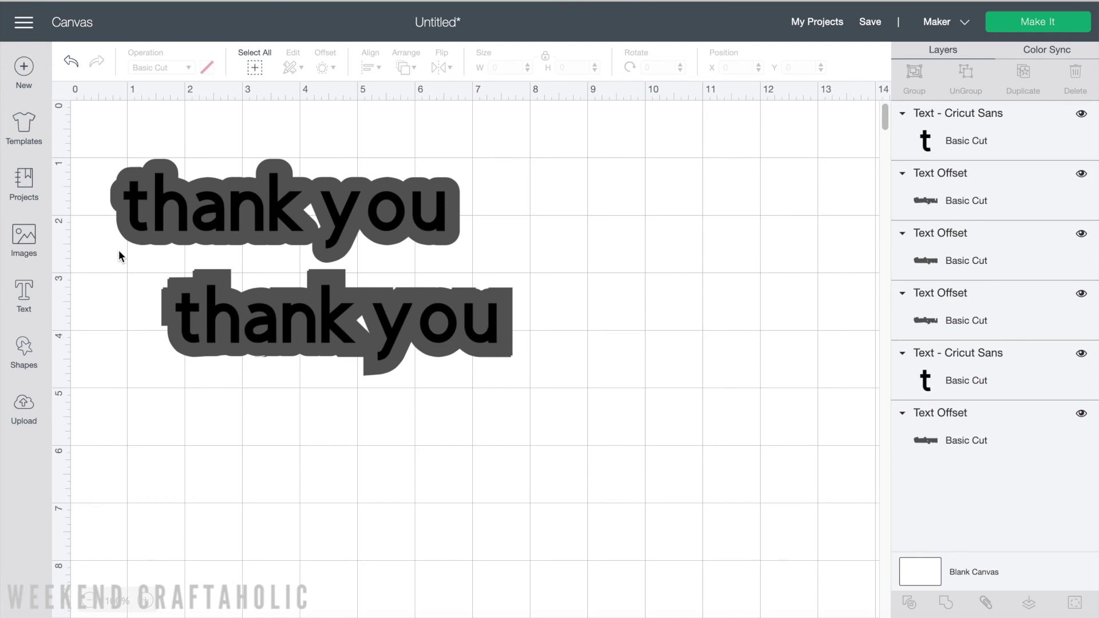
{"action": "left_click", "coordinate": [316, 214]}
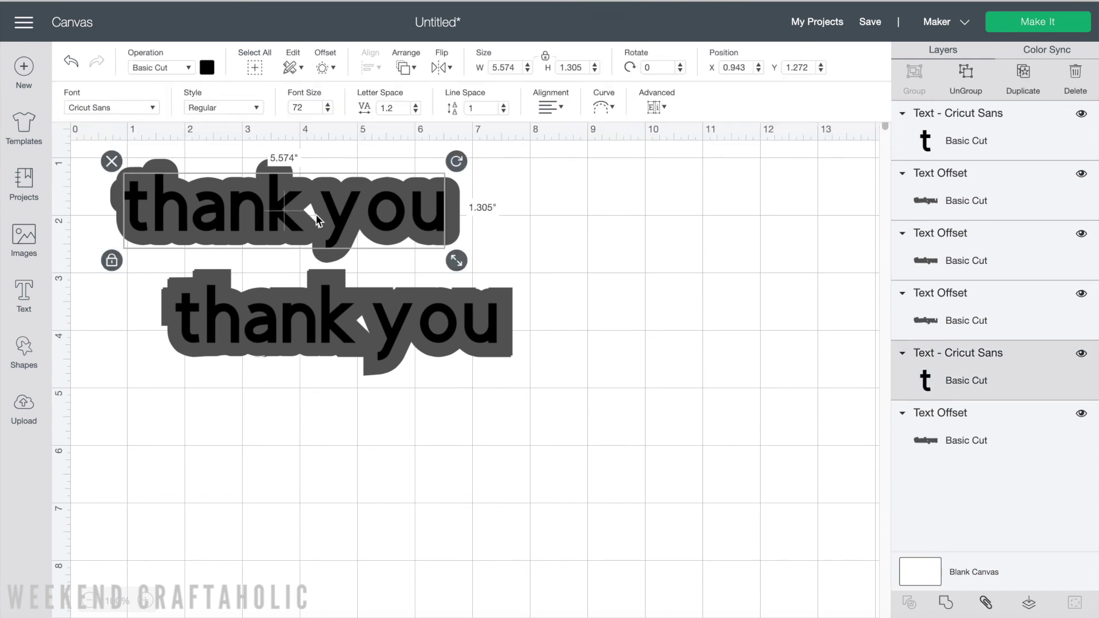
{"action": "left_click", "coordinate": [157, 445]}
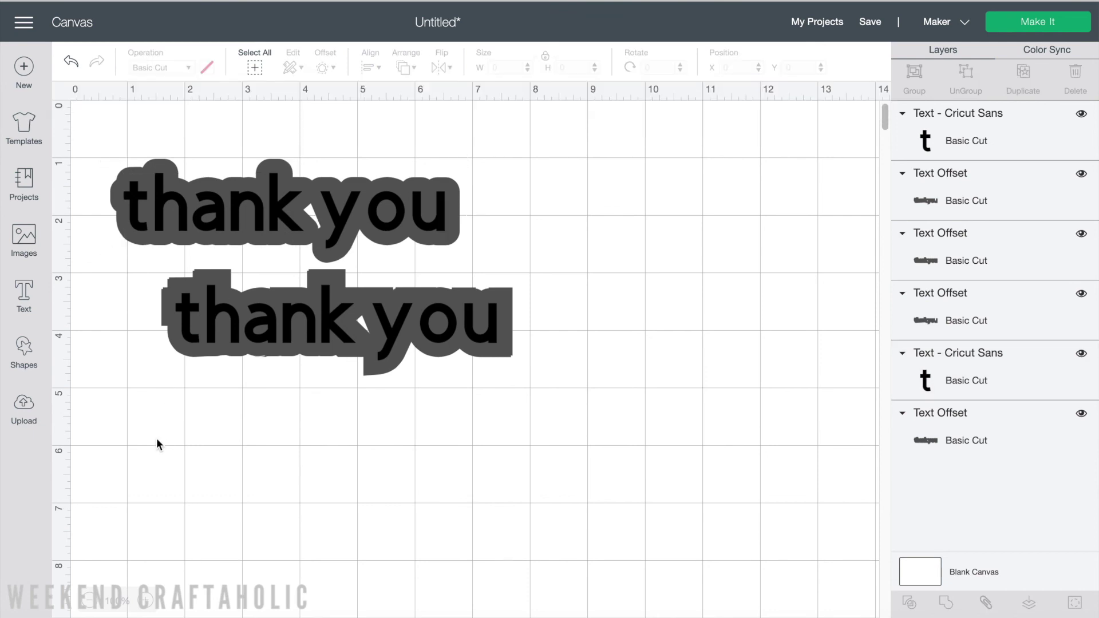